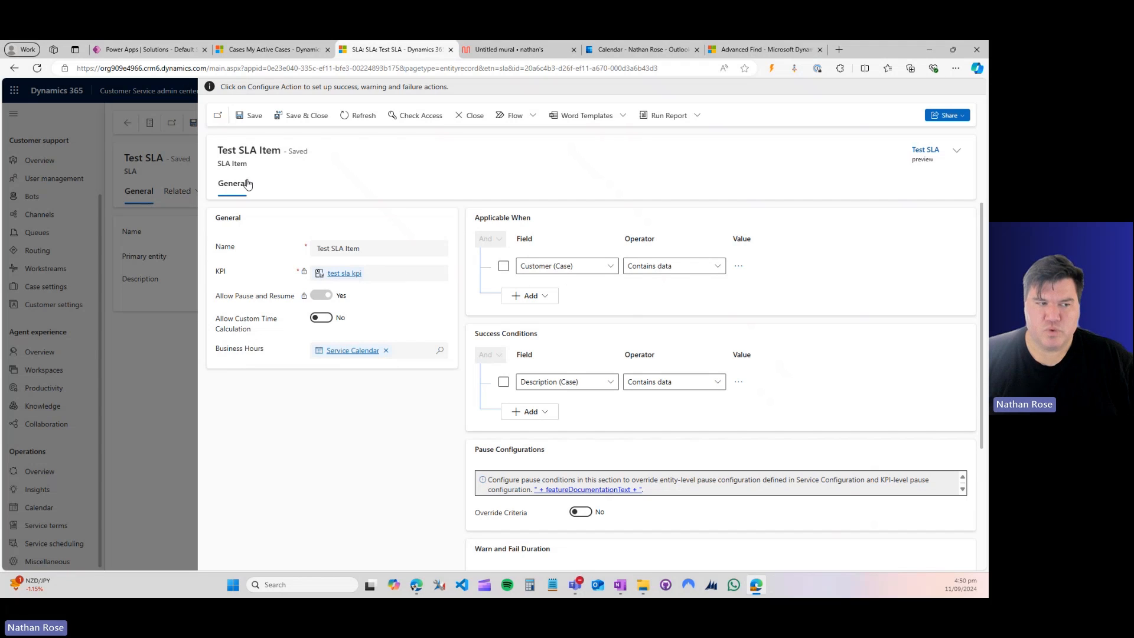
# Step: Open the action flow for Test SLA Item in Power Automate and continue with the Microsoft Dataverse connection
pyautogui.scroll(-1, 527, 329)
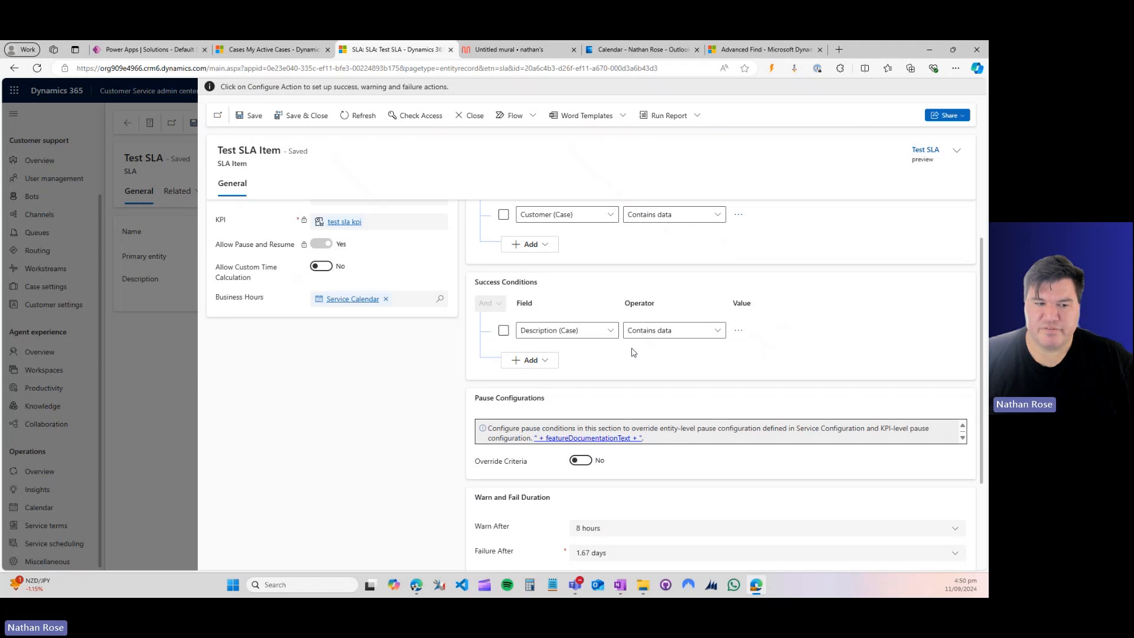
pyautogui.scroll(-1, 632, 352)
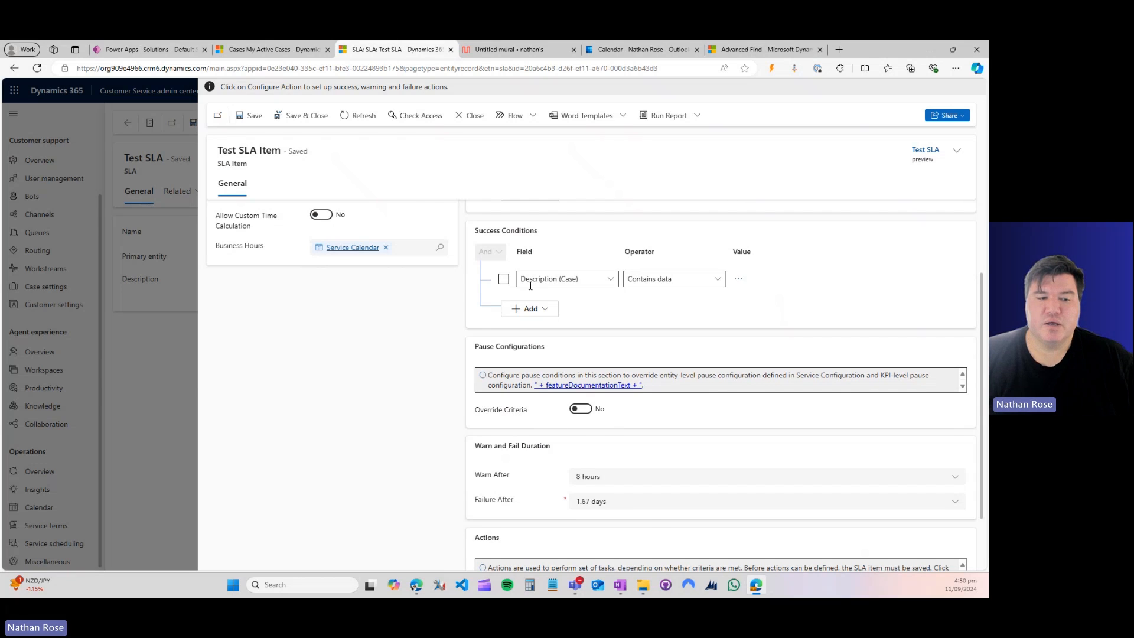
pyautogui.scroll(-1, 563, 360)
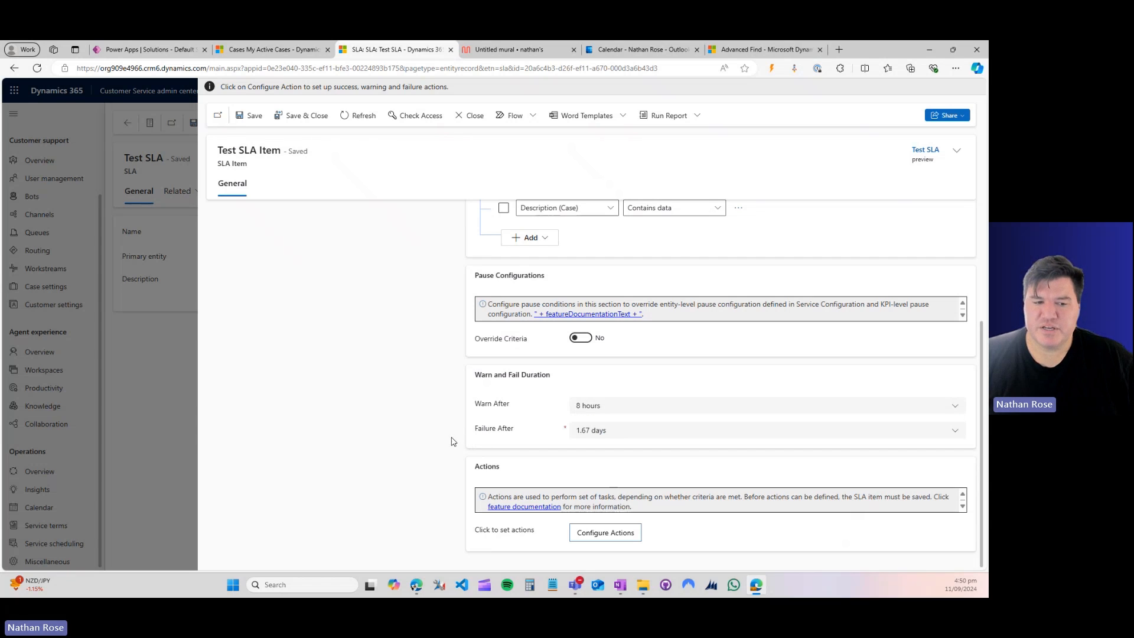
pyautogui.click(603, 532)
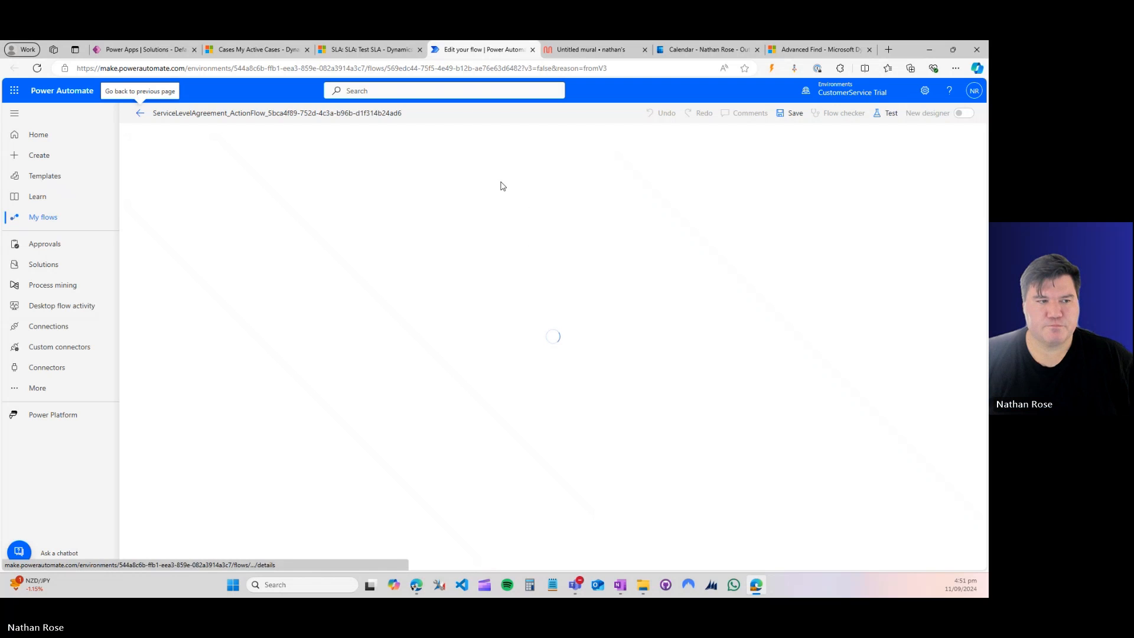
pyautogui.click(546, 208)
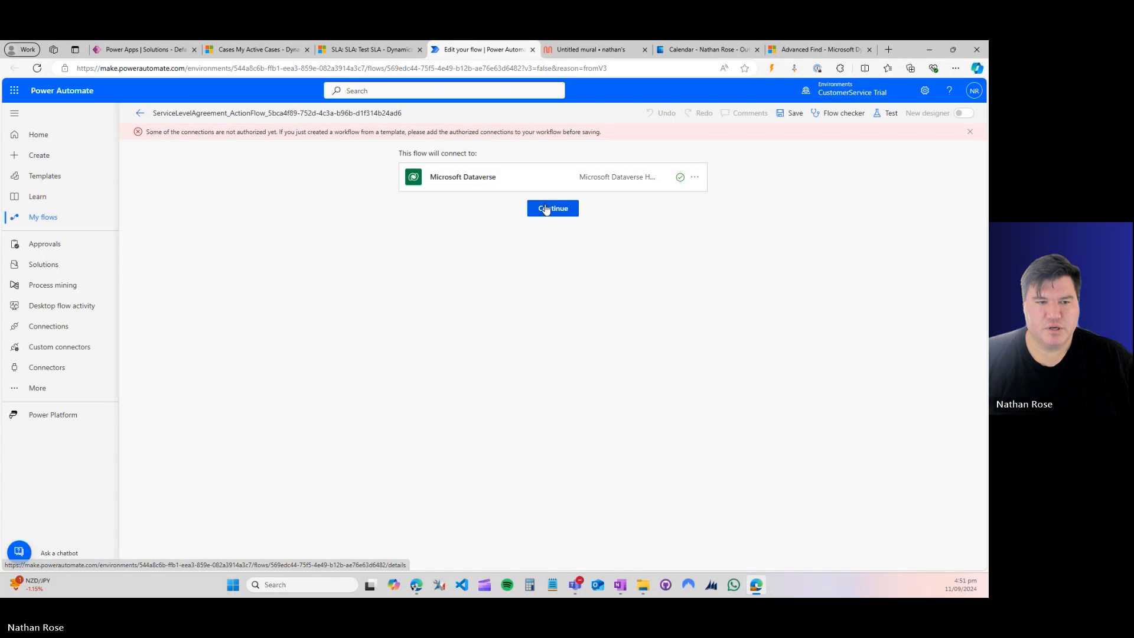
# Step: Expand the flow's trigger, the Switch on Status, and its Is Near Non Compliance, Is Succeeded and Is Non-compliant cases
pyautogui.click(481, 168)
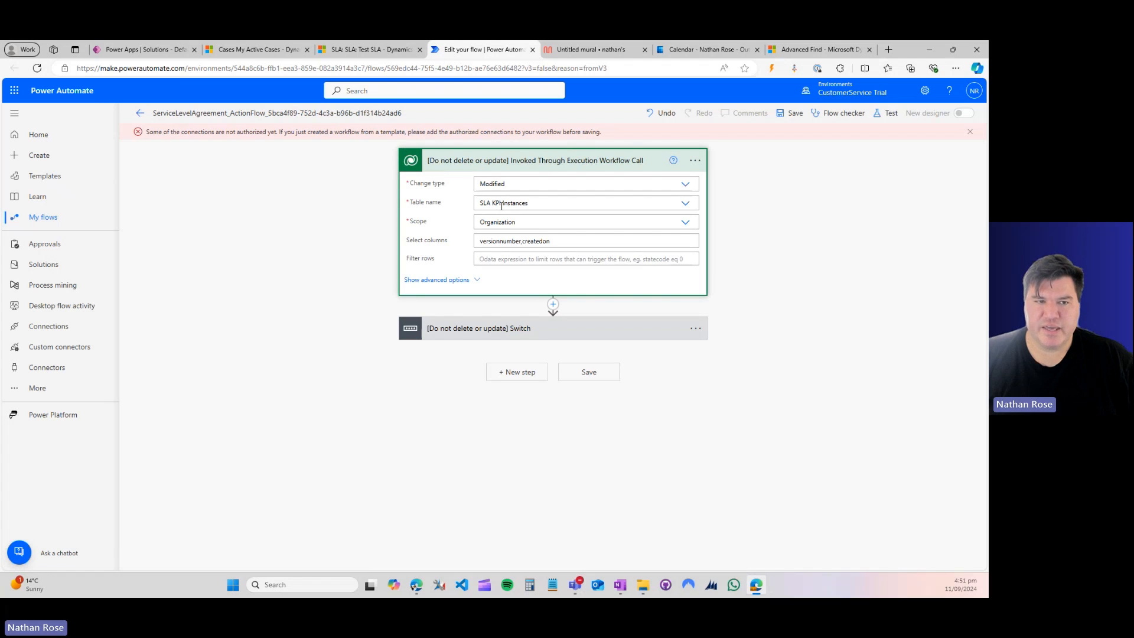
pyautogui.click(493, 329)
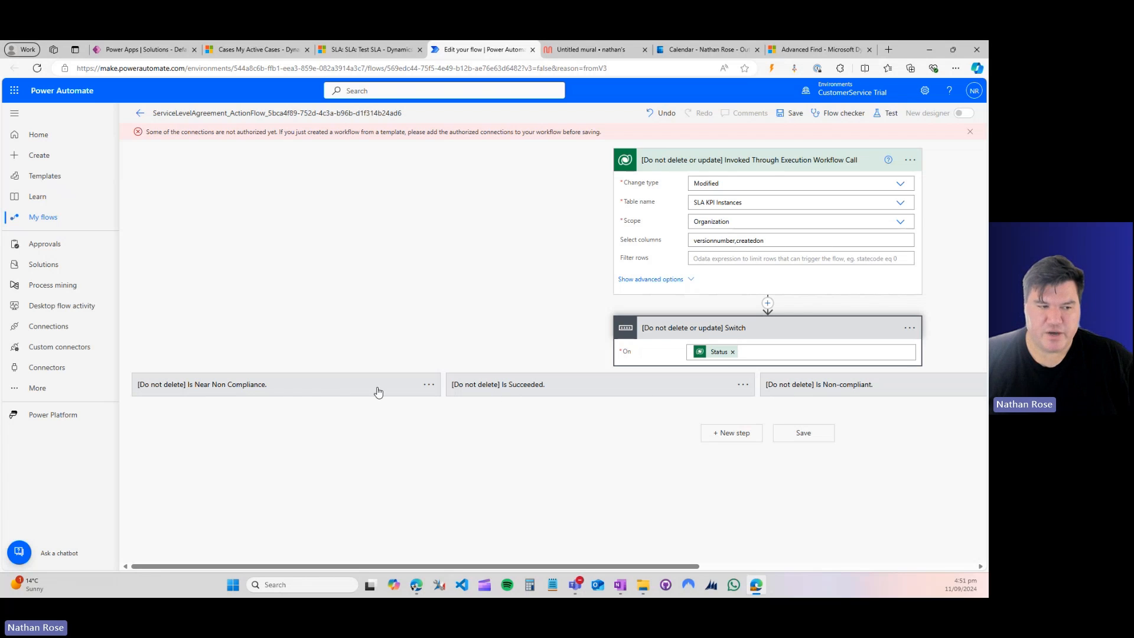
pyautogui.click(357, 395)
pyautogui.click(579, 389)
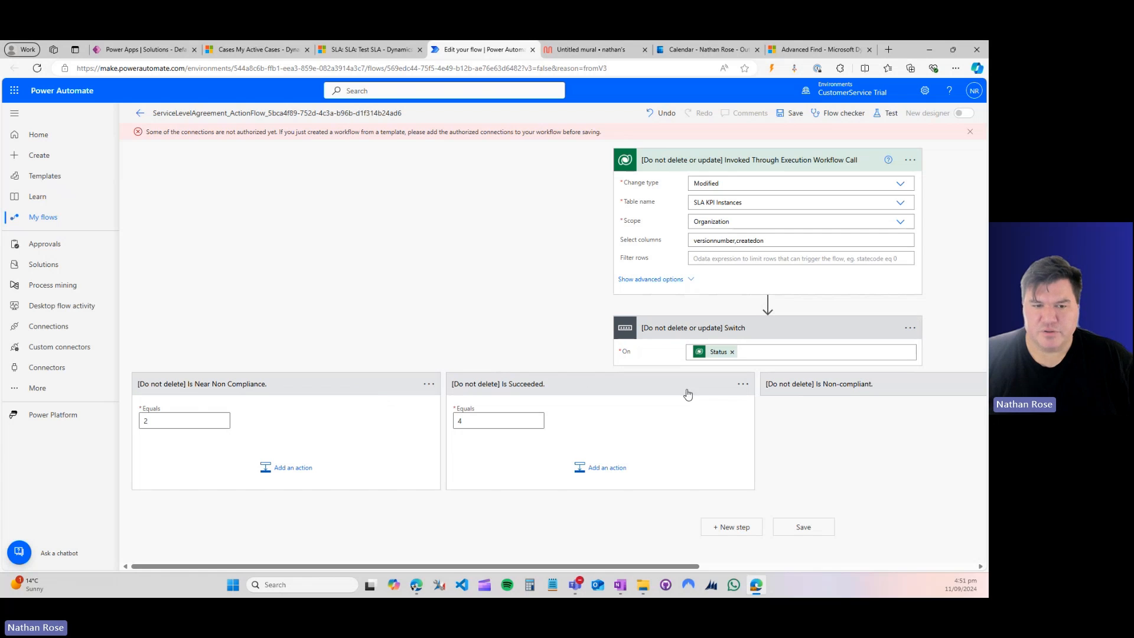
pyautogui.click(932, 391)
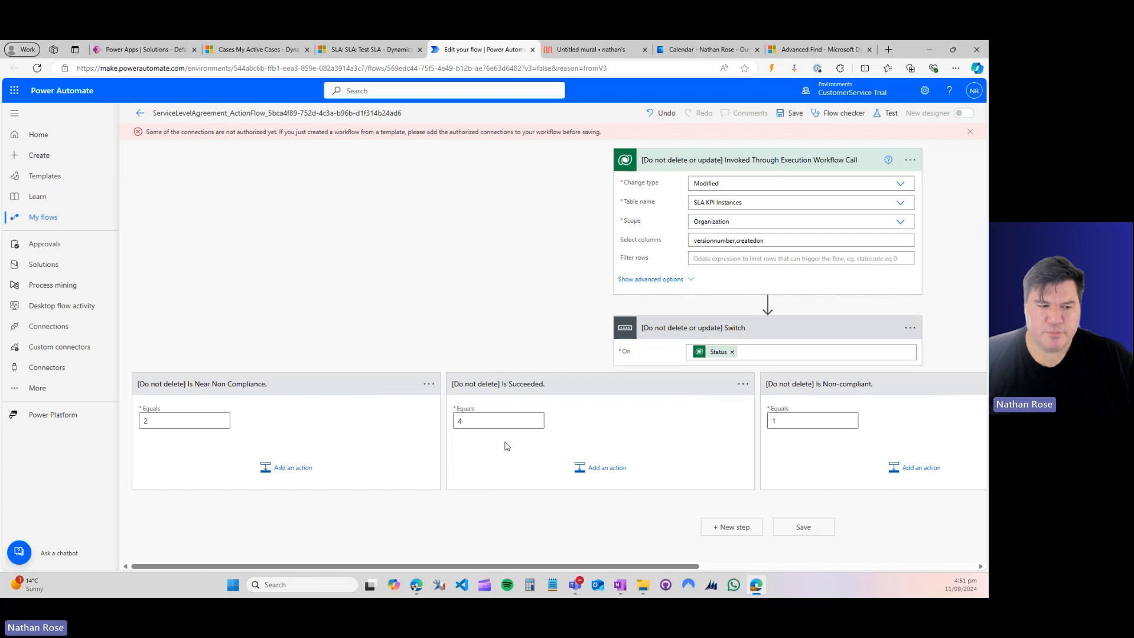
# Step: Look at the operations available for the Is Near Non Compliance case without adding one, and close the flow editor
pyautogui.click(264, 471)
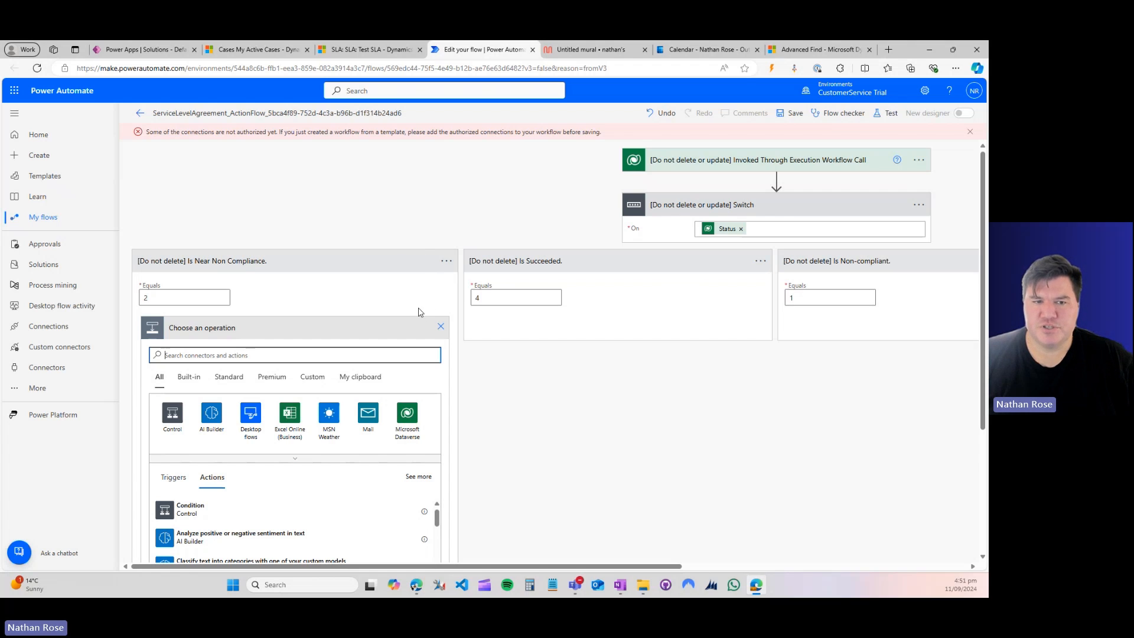
pyautogui.click(440, 326)
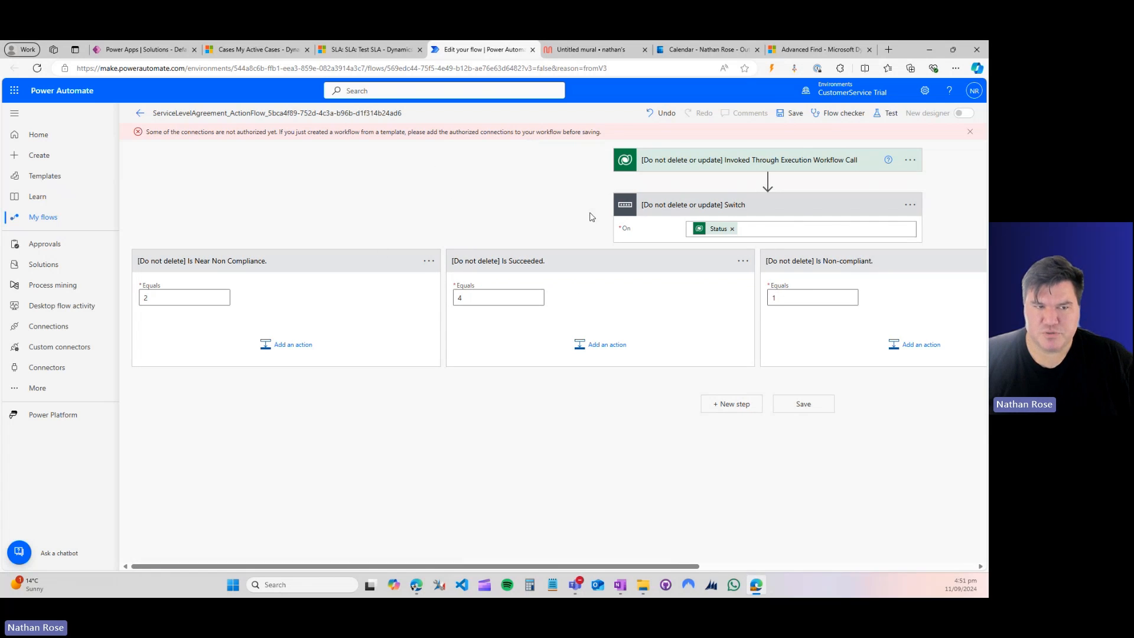
pyautogui.click(533, 50)
pyautogui.click(541, 126)
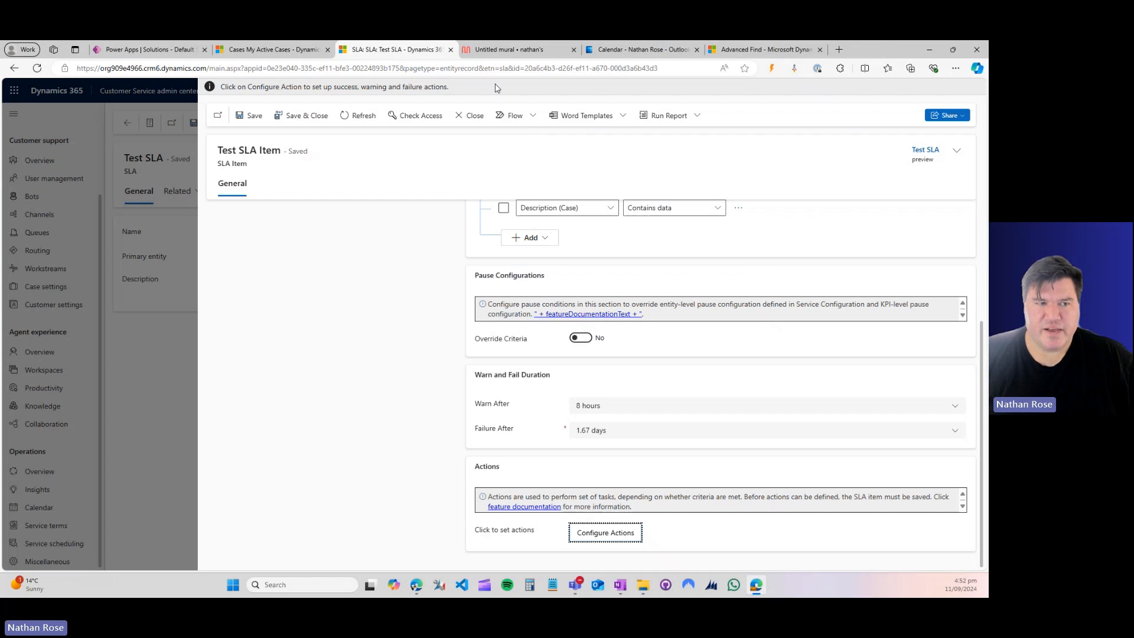
# Step: Check the SLA Creation Order of Operations diagram in Mural and return to the SLA item in Dynamics 365
pyautogui.click(499, 51)
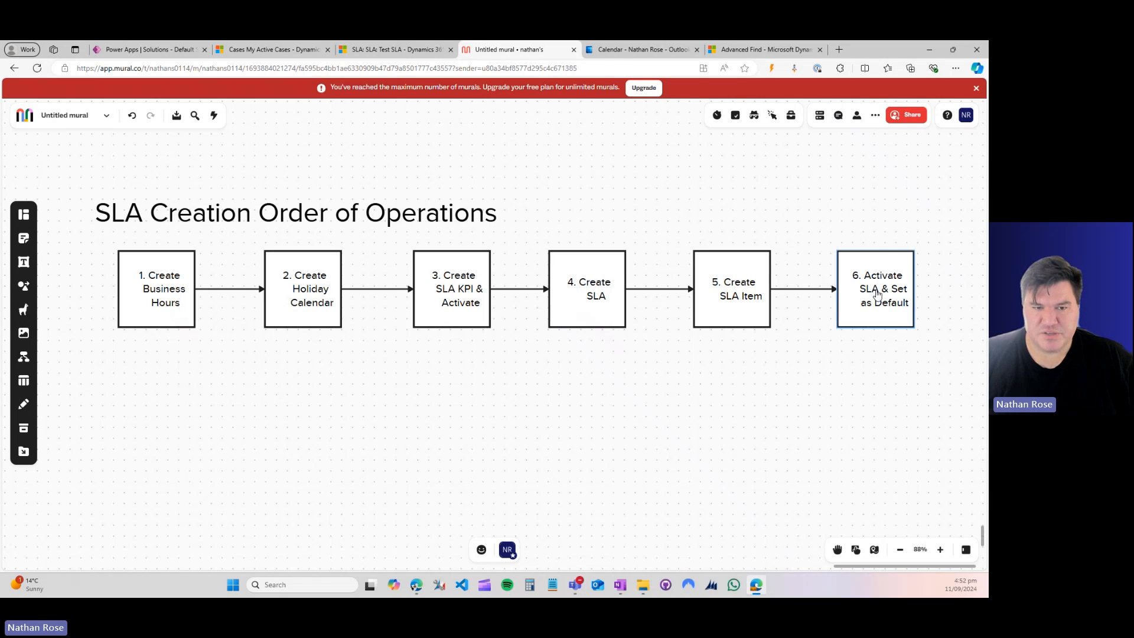
pyautogui.click(373, 50)
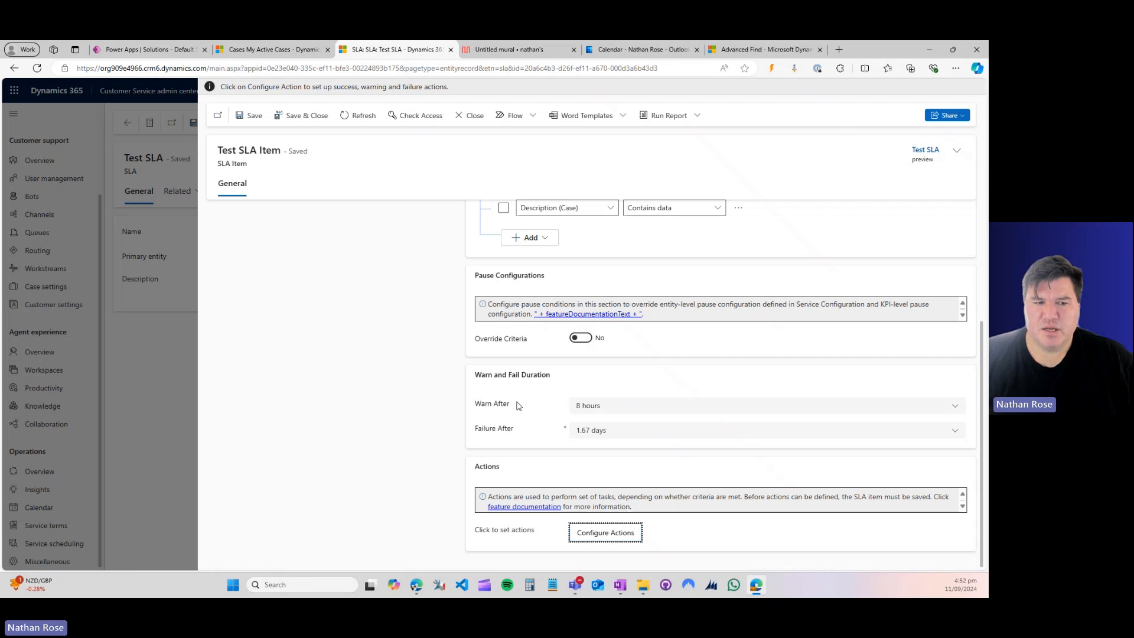
# Step: Browse the preset durations for Warn After on the SLA item and set it to 1 day
pyautogui.scroll(1, 489, 376)
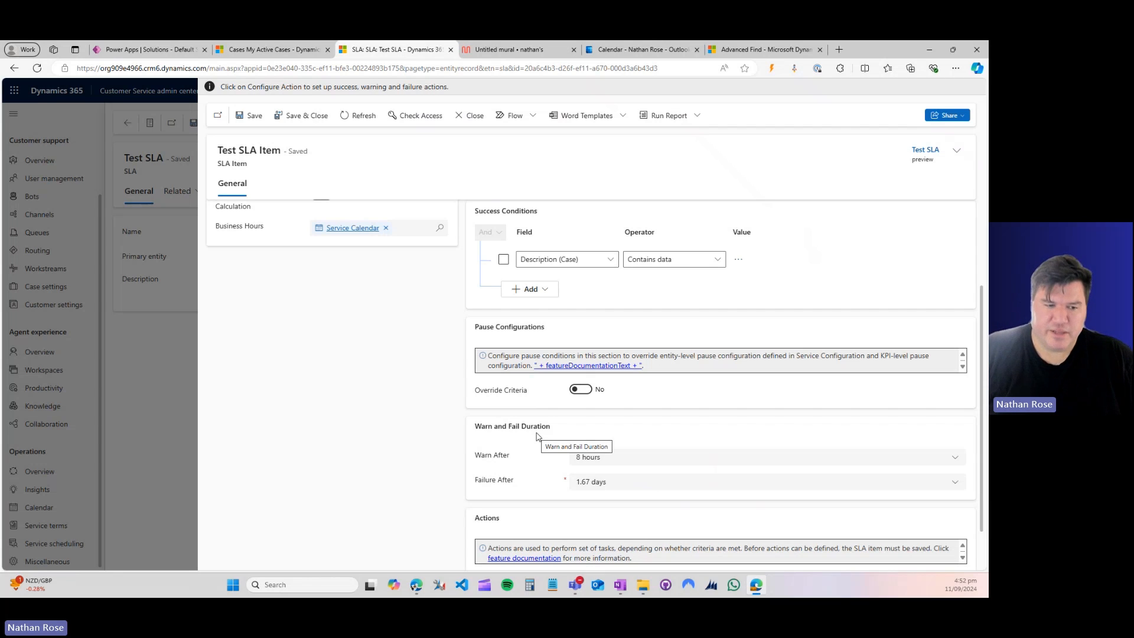
pyautogui.click(955, 459)
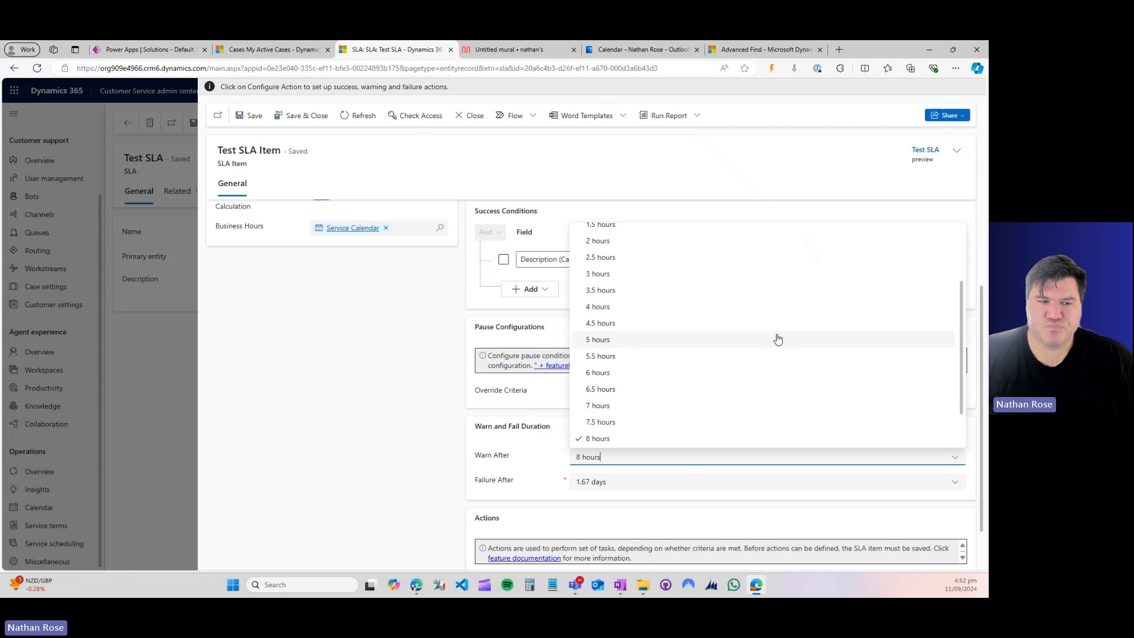
pyautogui.scroll(2, 775, 339)
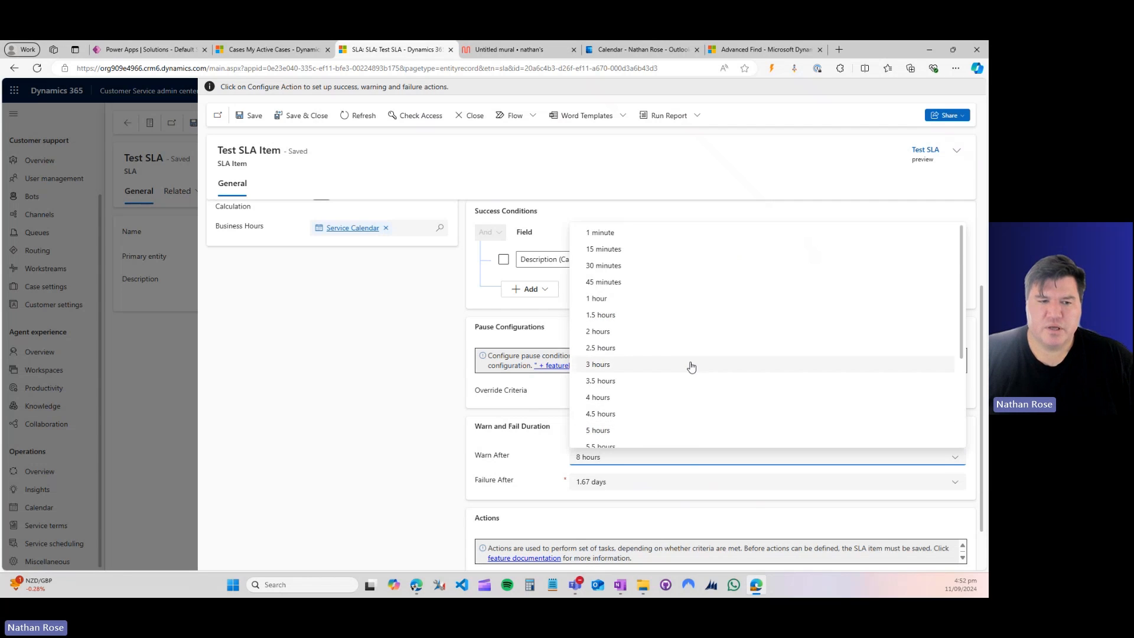
pyautogui.click(696, 510)
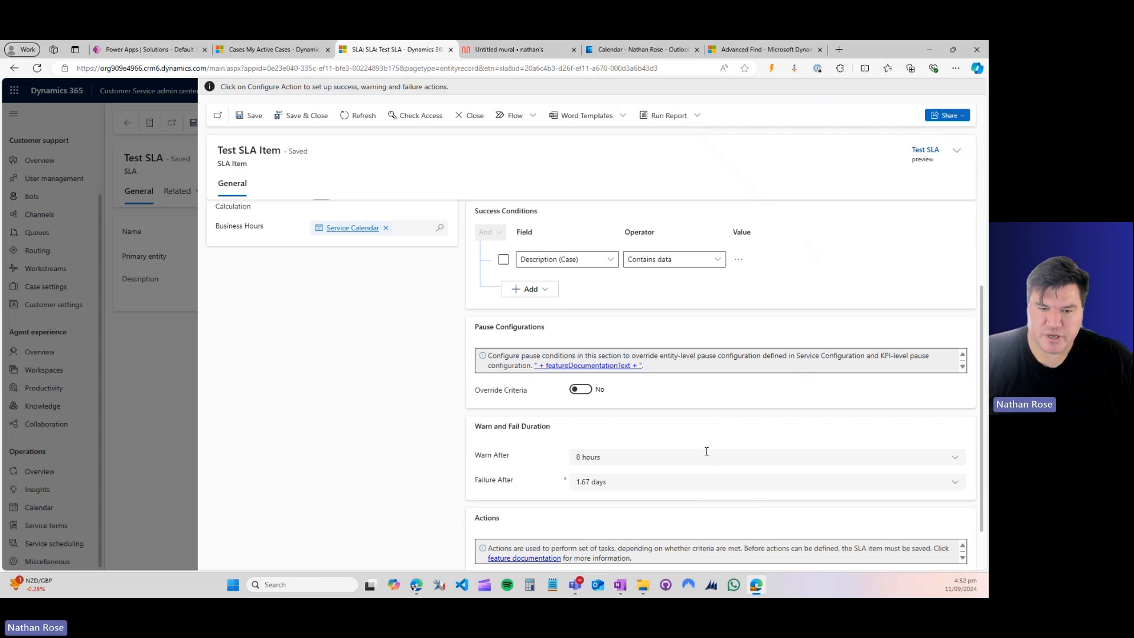
pyautogui.click(954, 457)
pyautogui.scroll(3, 820, 334)
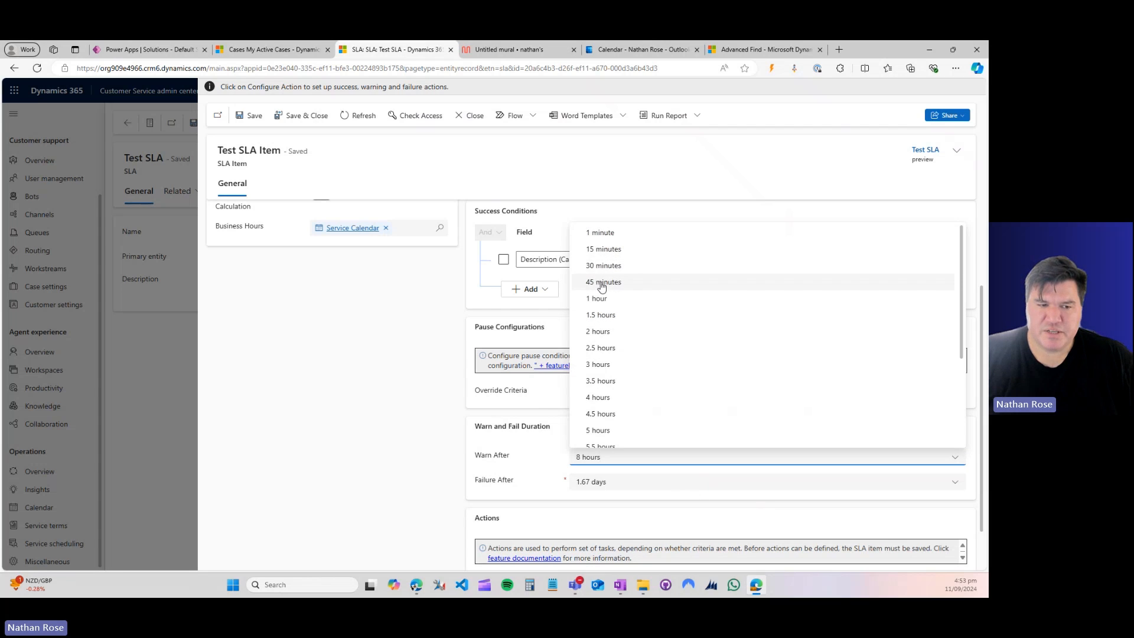
pyautogui.scroll(-1, 620, 337)
pyautogui.scroll(-2, 620, 337)
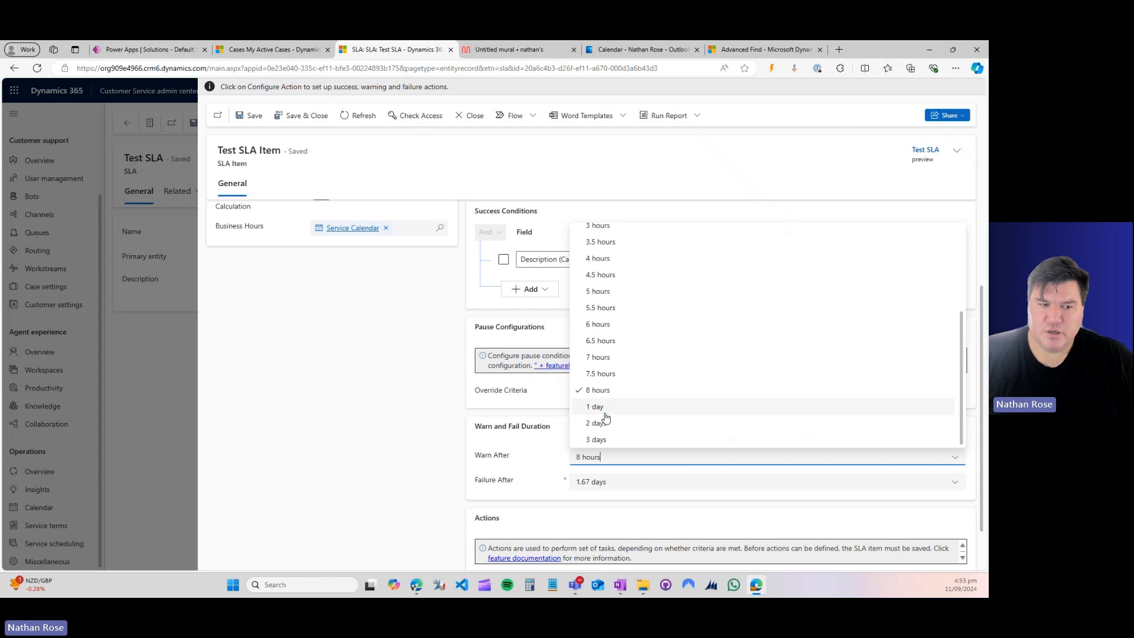
pyautogui.click(589, 407)
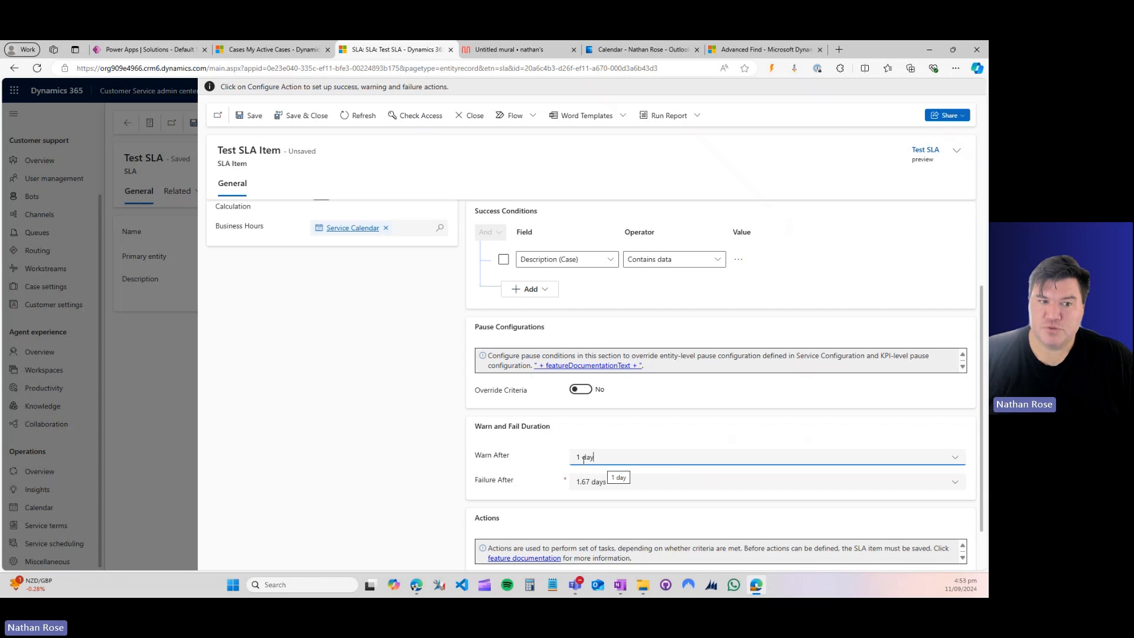
# Step: Check the SLA item's business hours setting and set the Warn After duration to 8 hours
pyautogui.scroll(2, 514, 384)
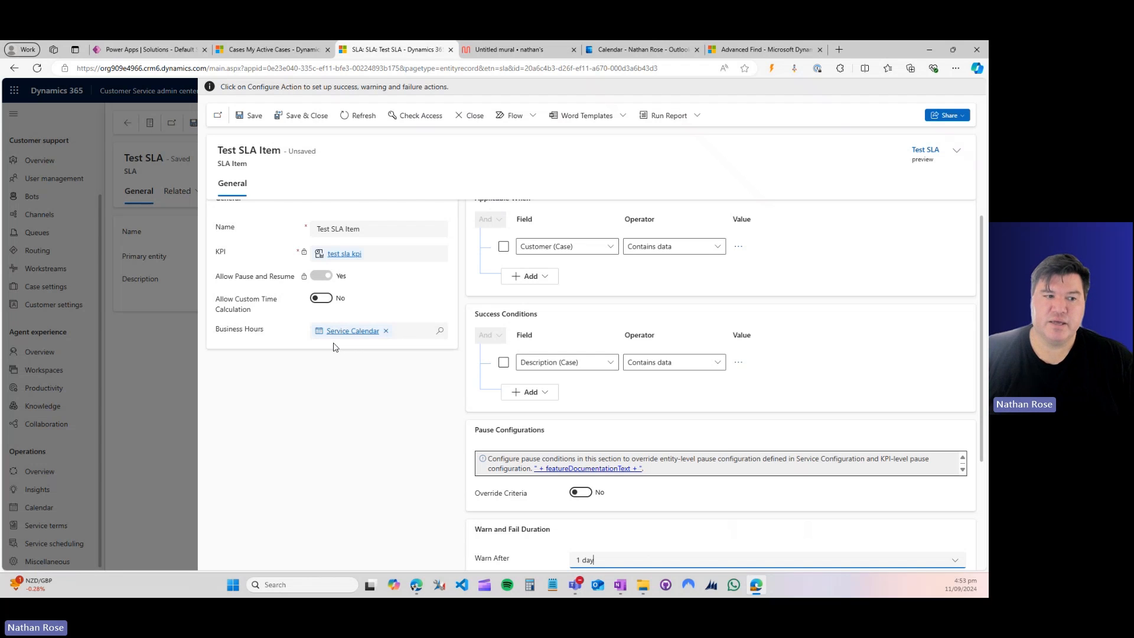
pyautogui.scroll(-3, 336, 348)
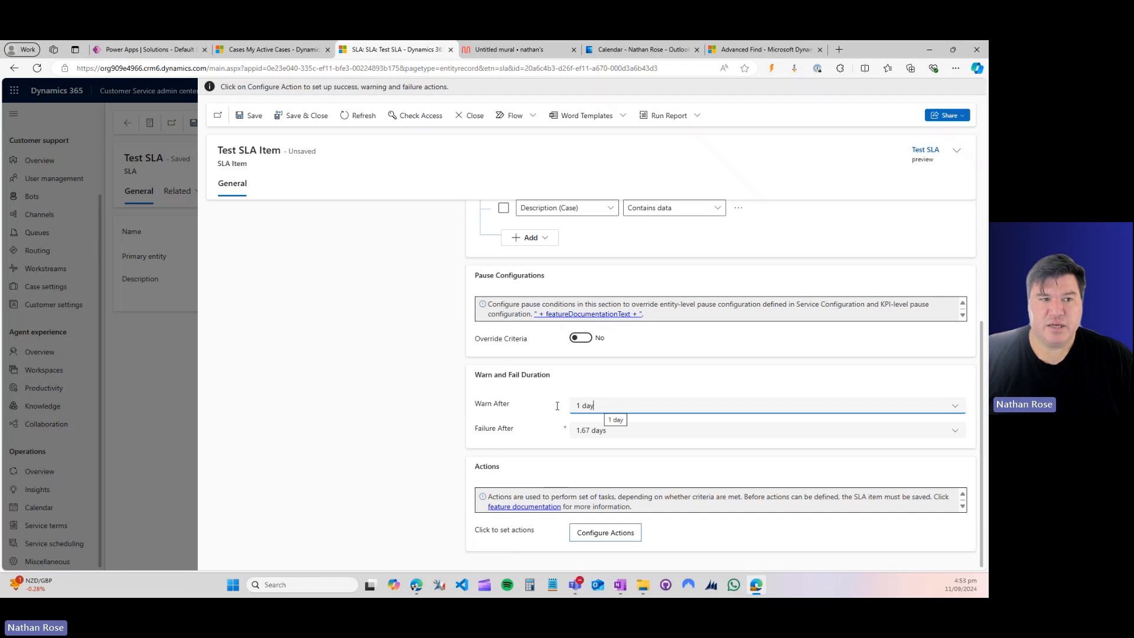
pyautogui.scroll(2, 409, 350)
pyautogui.scroll(2, 409, 351)
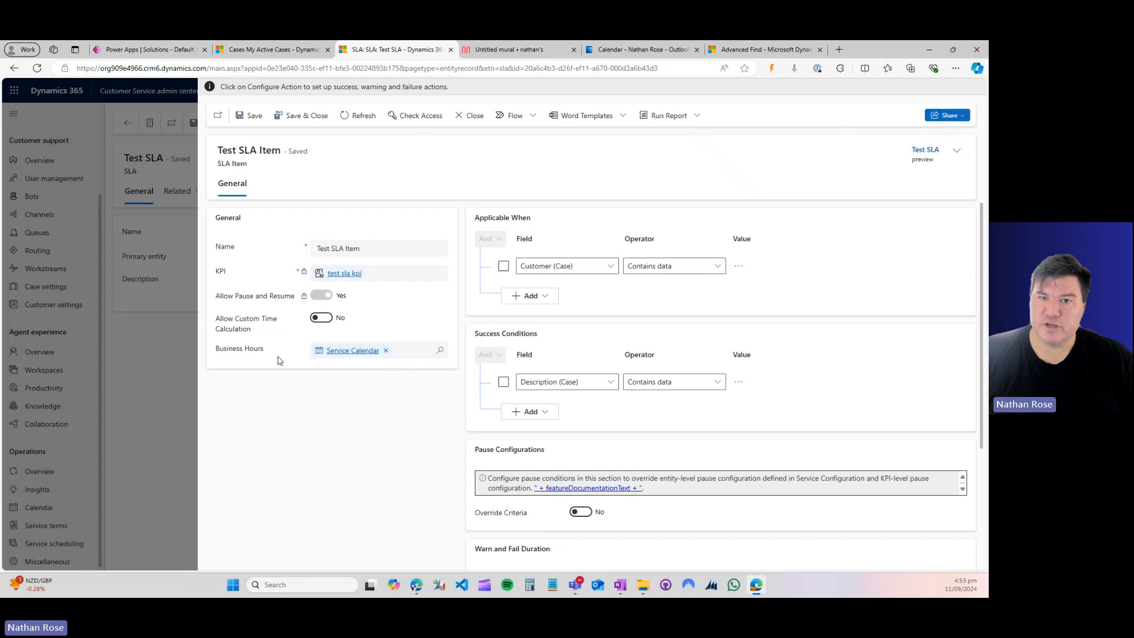
pyautogui.scroll(-3, 415, 390)
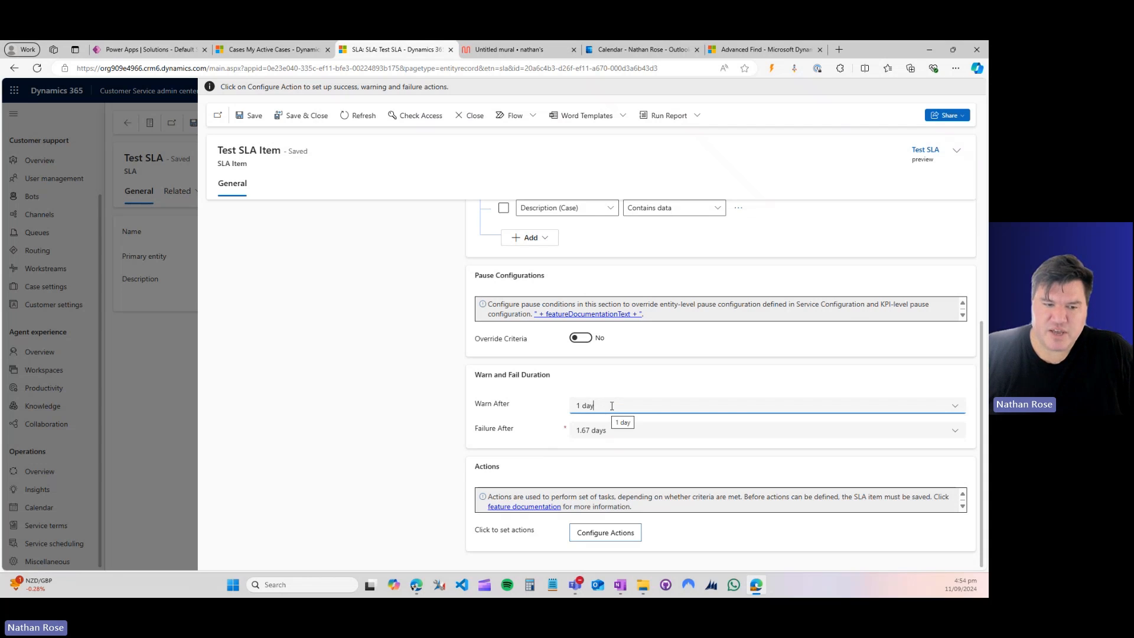
pyautogui.moveTo(608, 408); pyautogui.dragTo(552, 408)
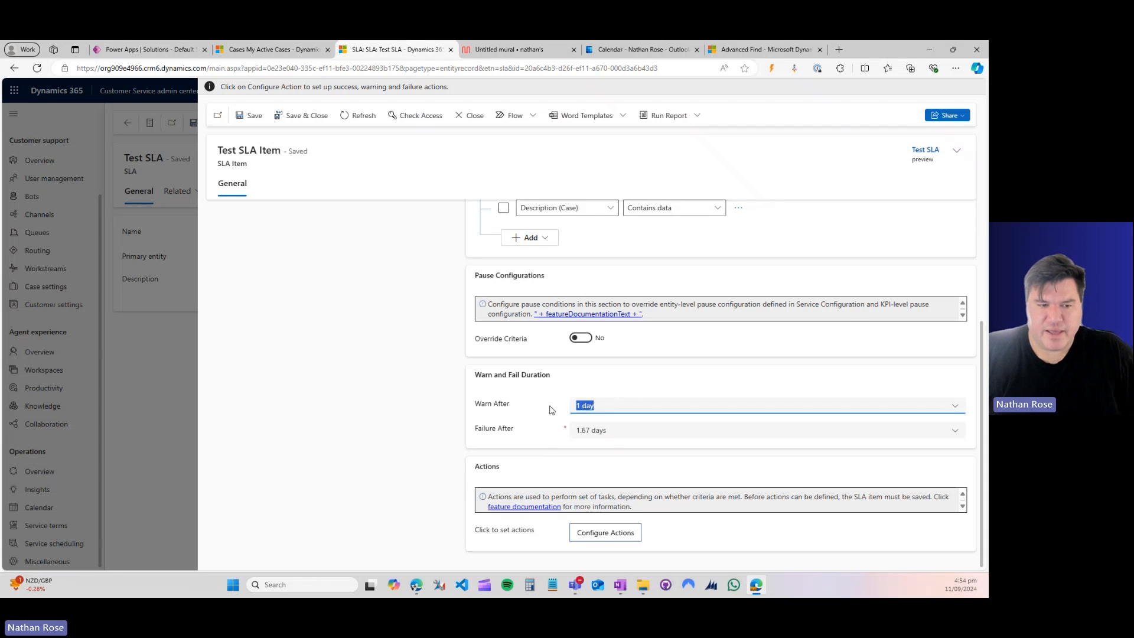
pyautogui.click(955, 406)
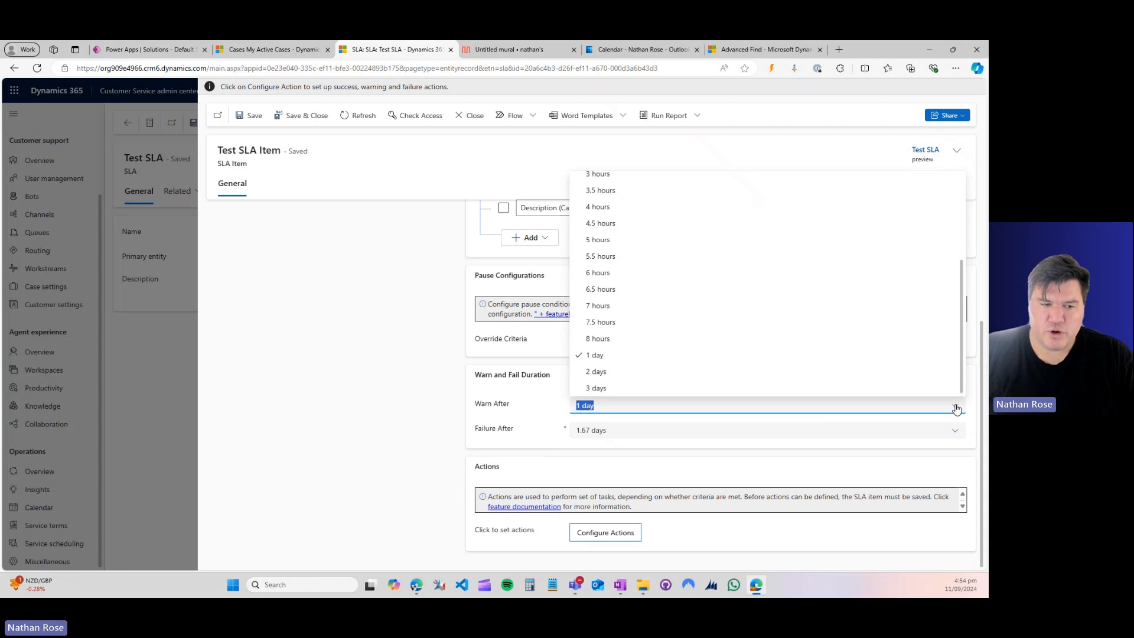
pyautogui.scroll(-2, 622, 367)
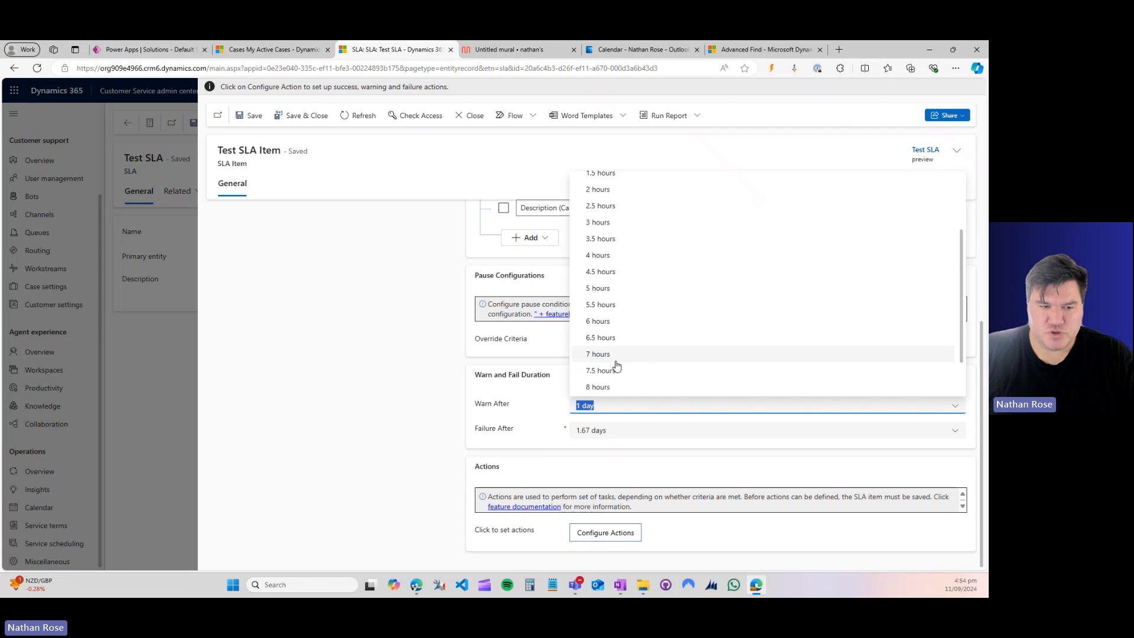
pyautogui.click(600, 345)
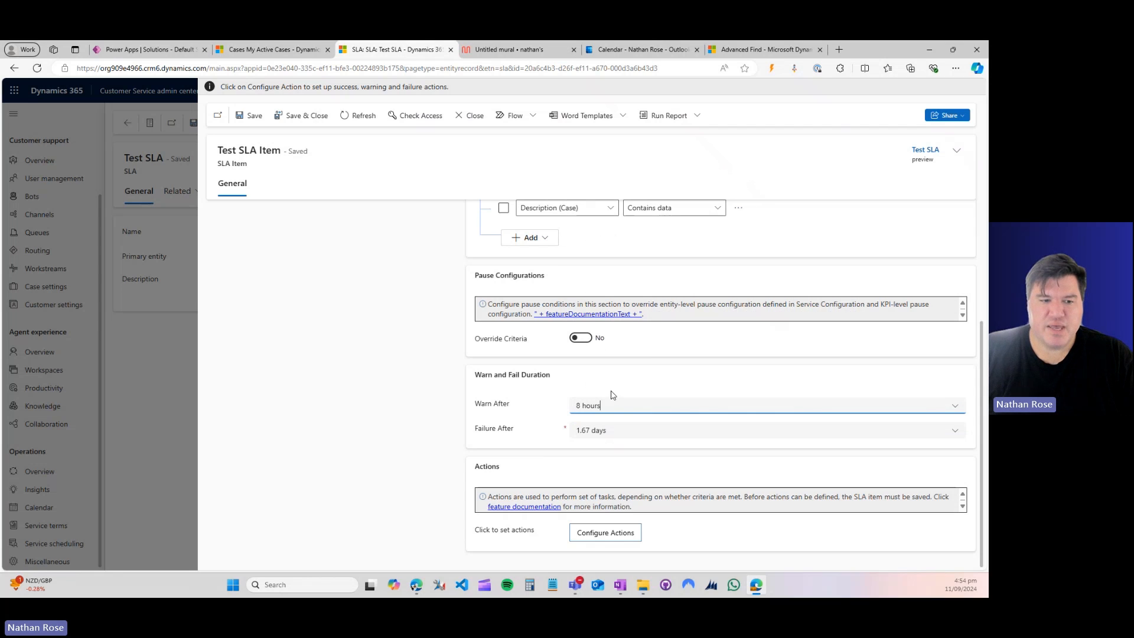
# Step: Set the SLA item's Failure After duration to 40 hours
pyautogui.click(620, 426)
pyautogui.write('40 hours')
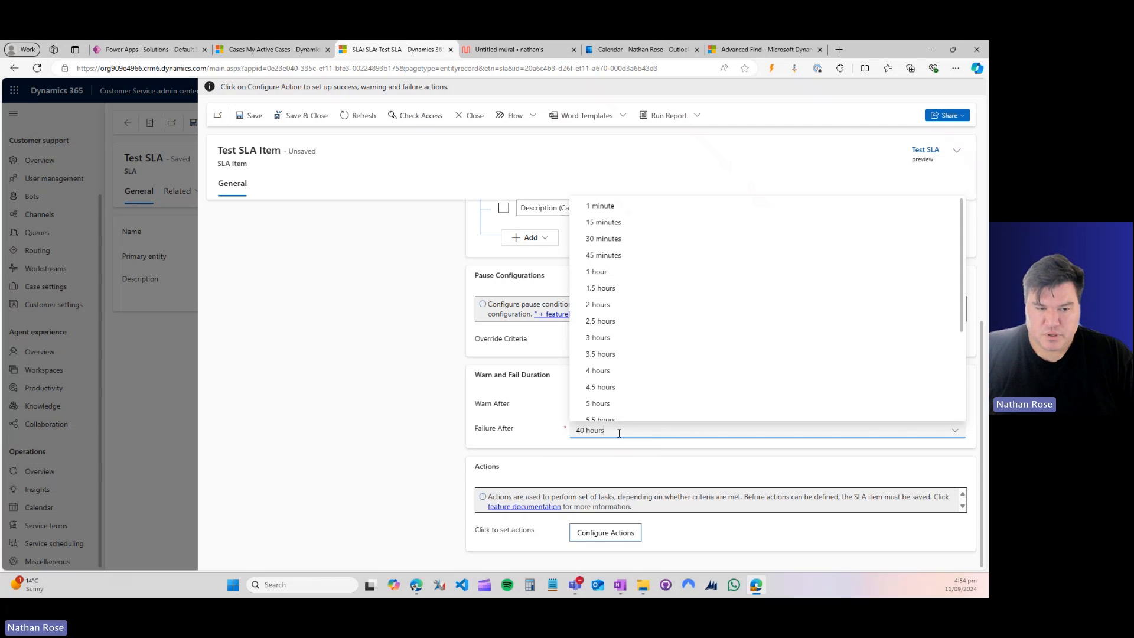
pyautogui.moveTo(616, 433); pyautogui.dragTo(557, 438)
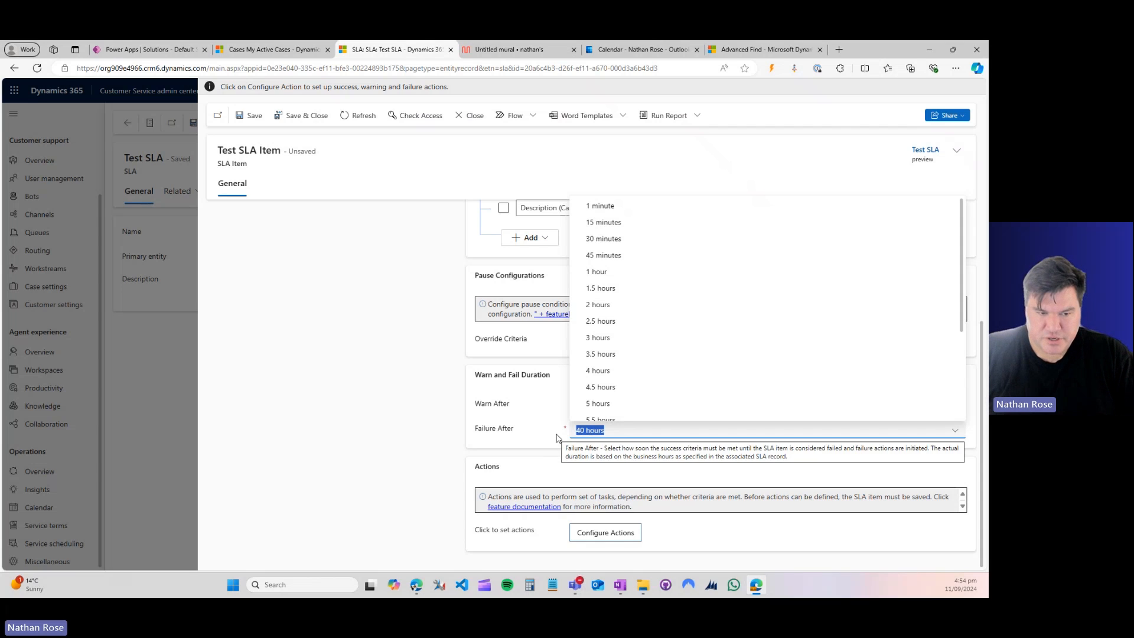
pyautogui.press('BackSpace')
pyautogui.write('40')
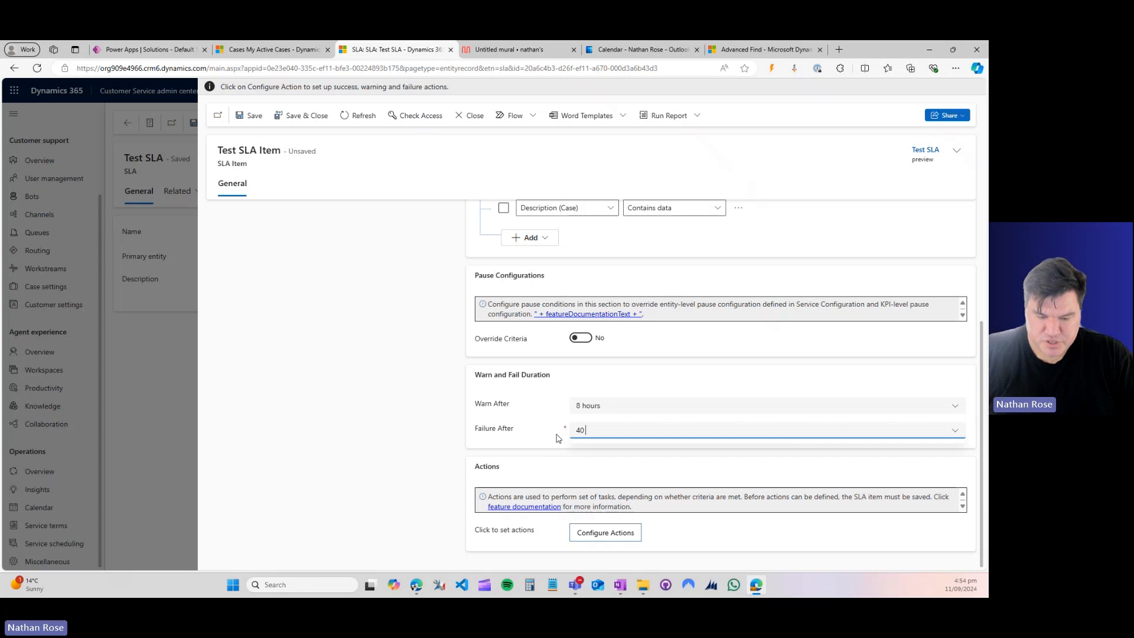
pyautogui.write(' hours')
pyautogui.press('Tab')
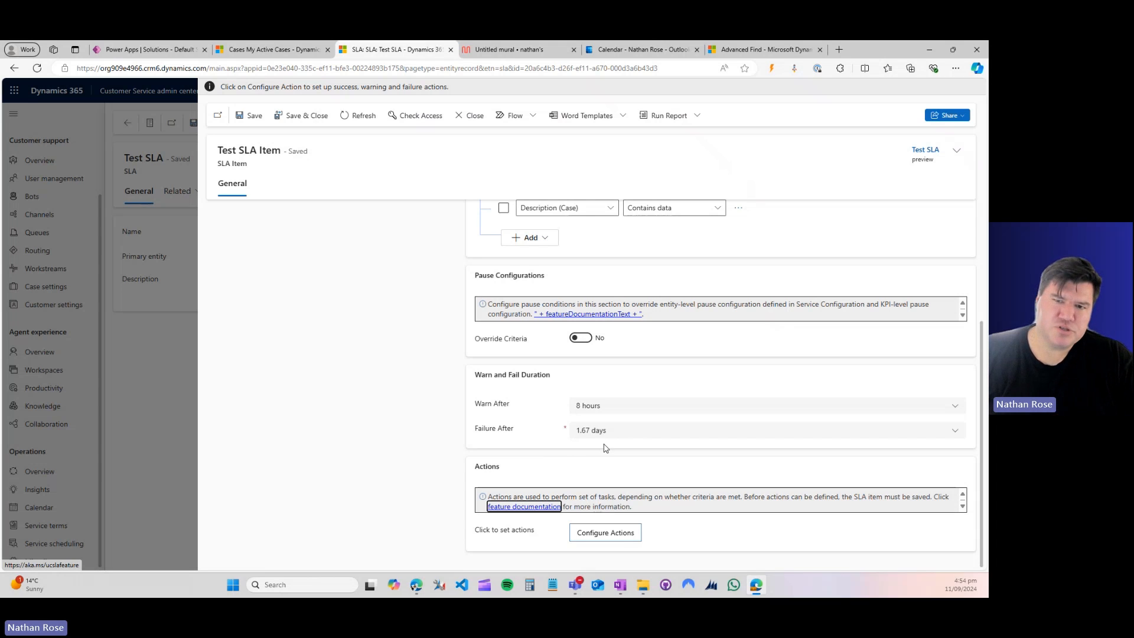
pyautogui.scroll(3, 605, 413)
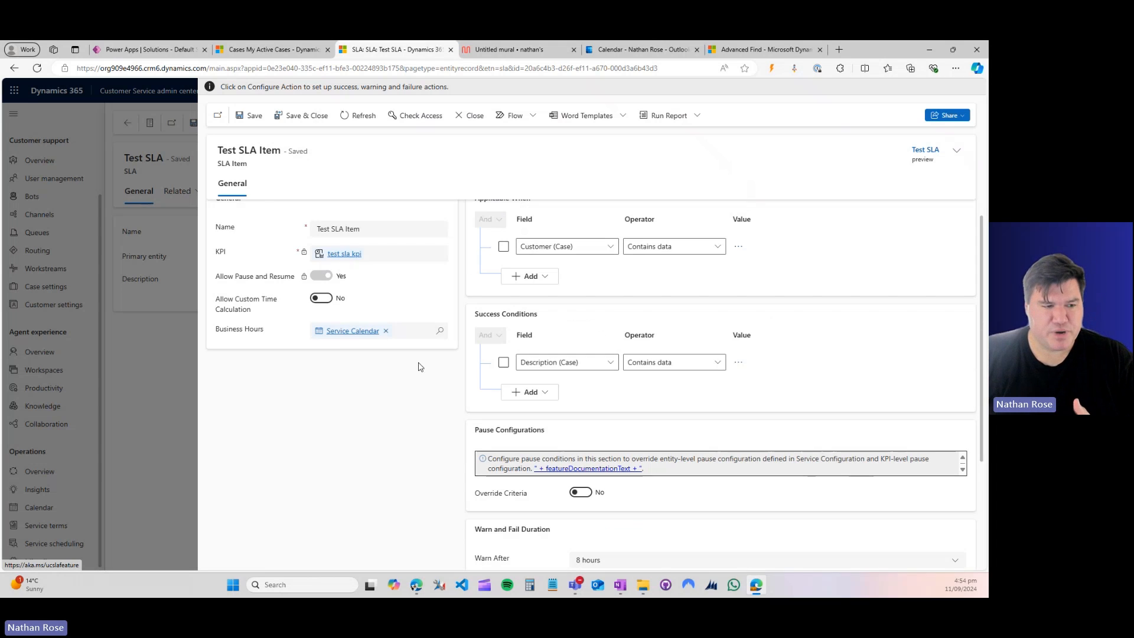
pyautogui.scroll(-3, 502, 402)
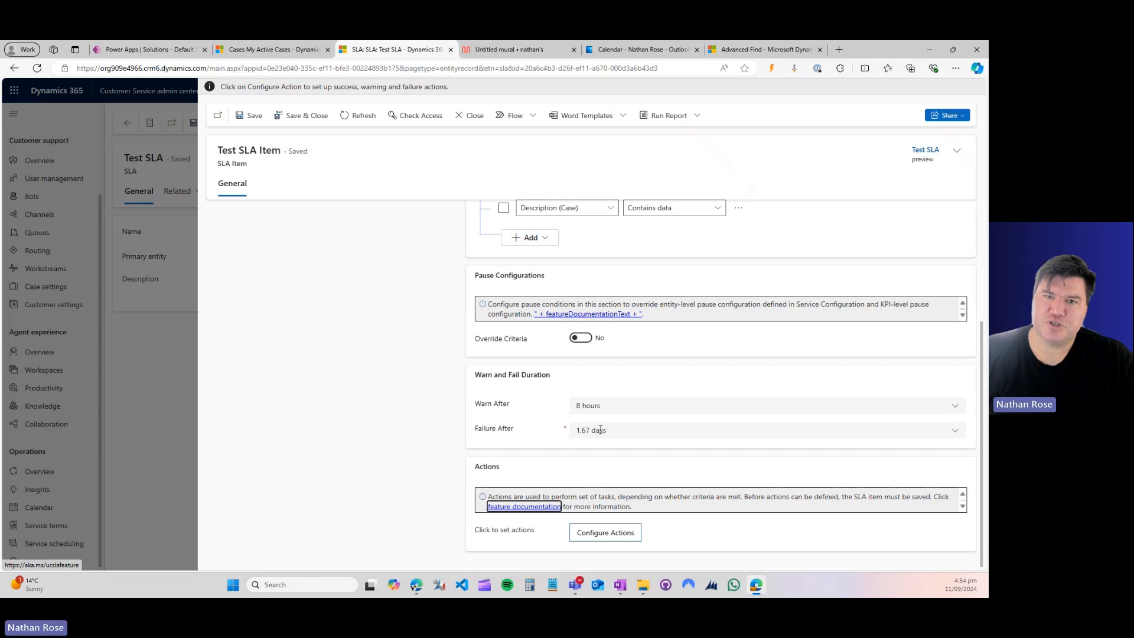
# Step: Divide 40 by 24 in Calculator to convert the failure duration from hours to days, and return to the SLA item
pyautogui.click(530, 584)
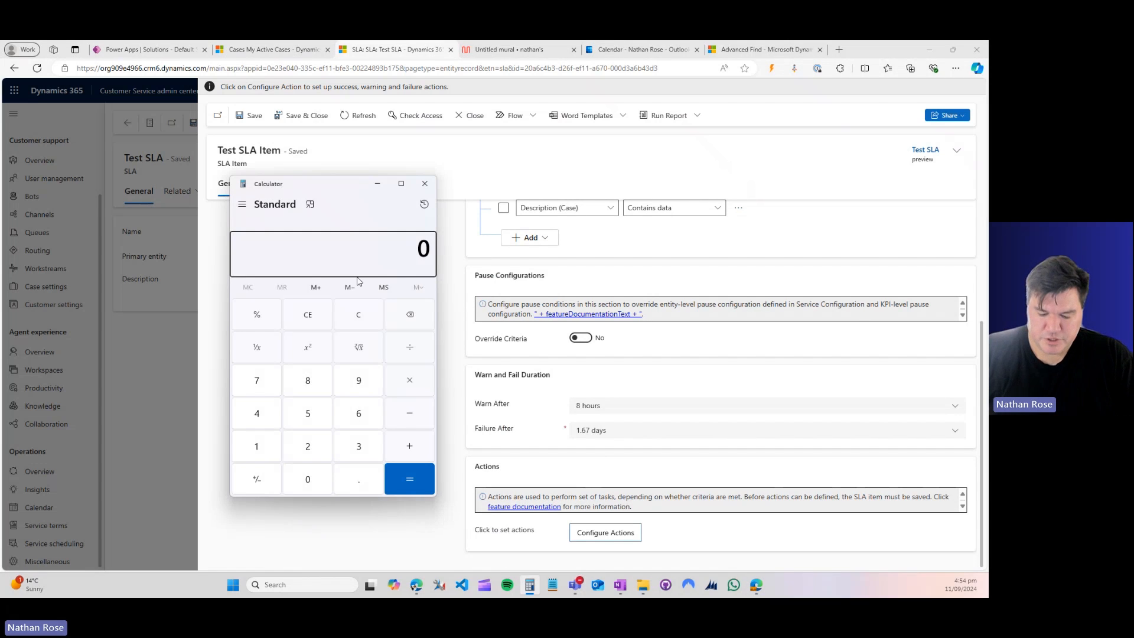
pyautogui.write('40')
pyautogui.write('/2')
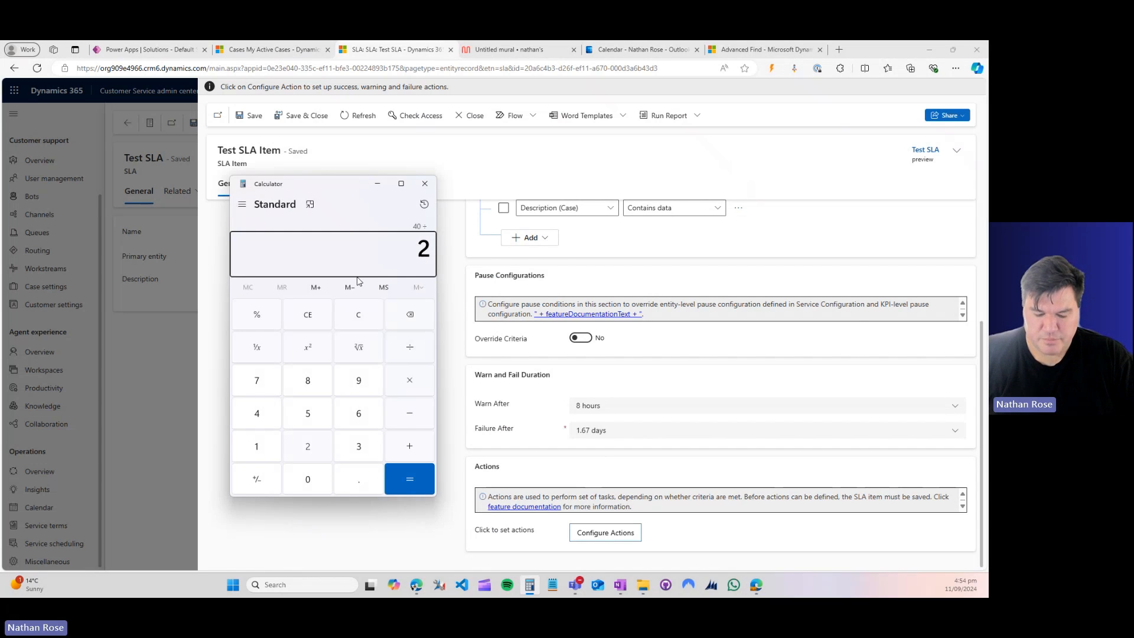
pyautogui.write('4')
pyautogui.press('Return')
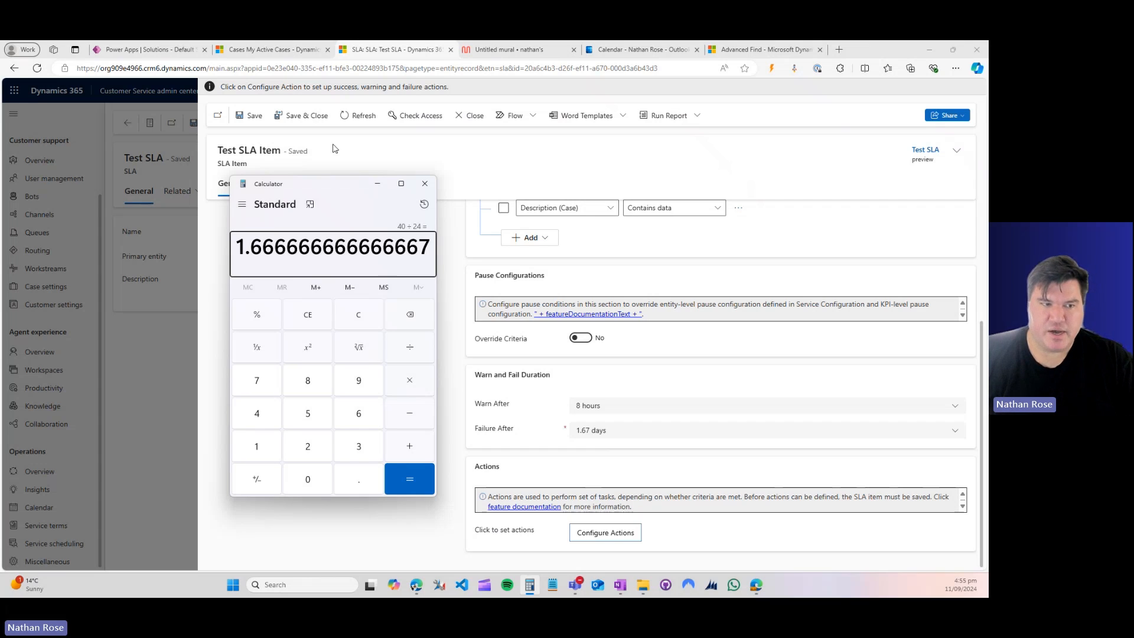
pyautogui.click(422, 185)
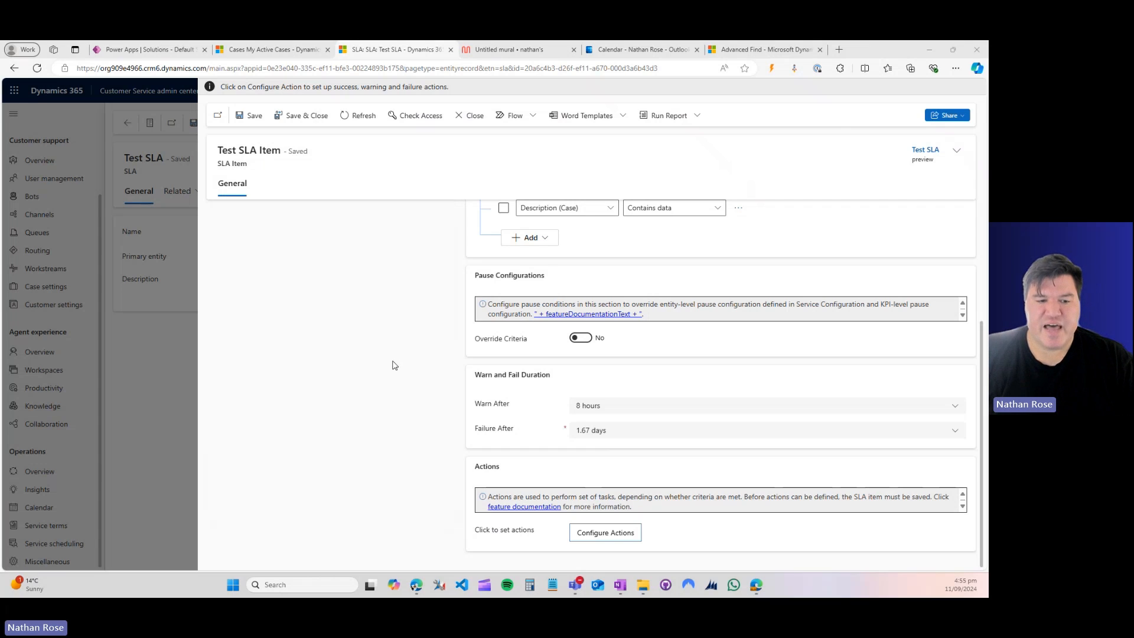
pyautogui.moveTo(554, 430)
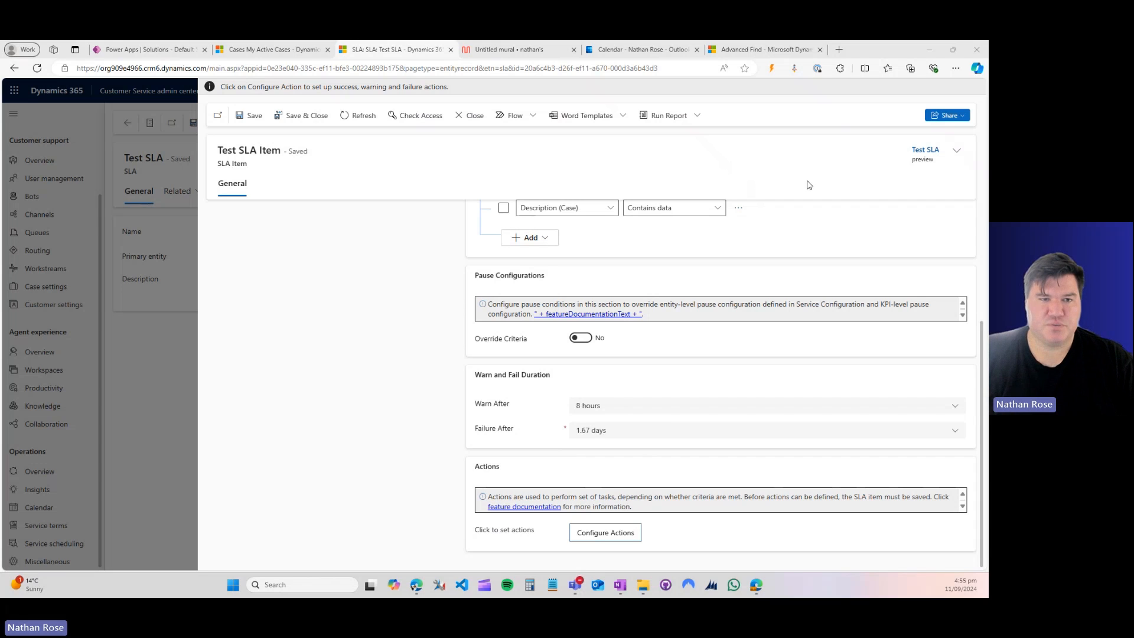
# Step: Close the Test SLA item and its SLA record, and open the active Case SLA from the list of service level agreements
pyautogui.click(474, 115)
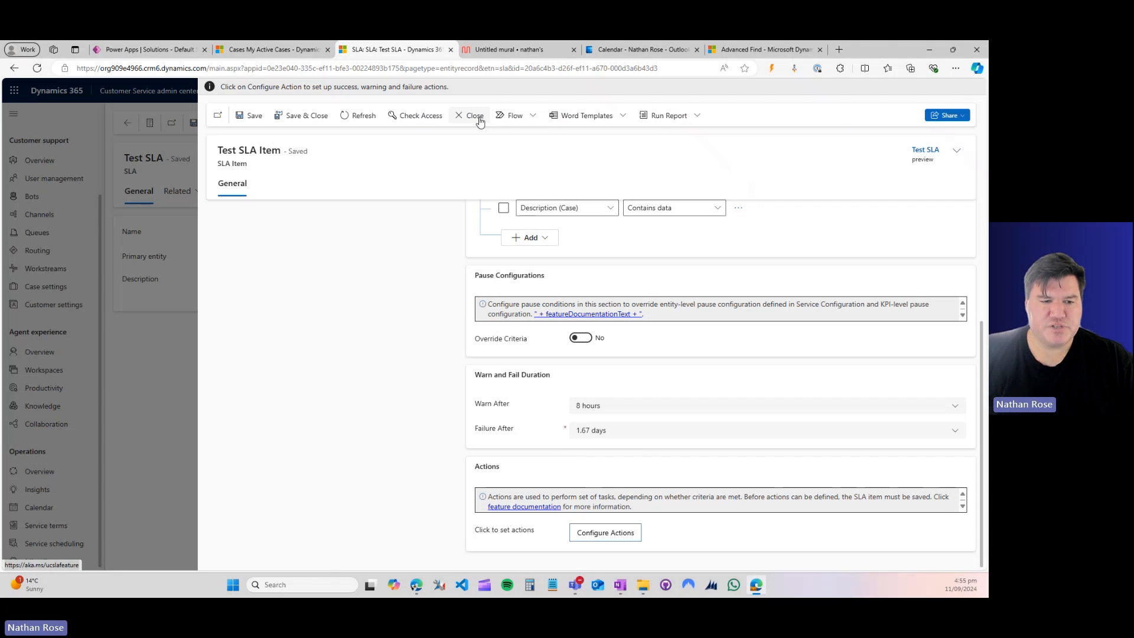
pyautogui.click(122, 125)
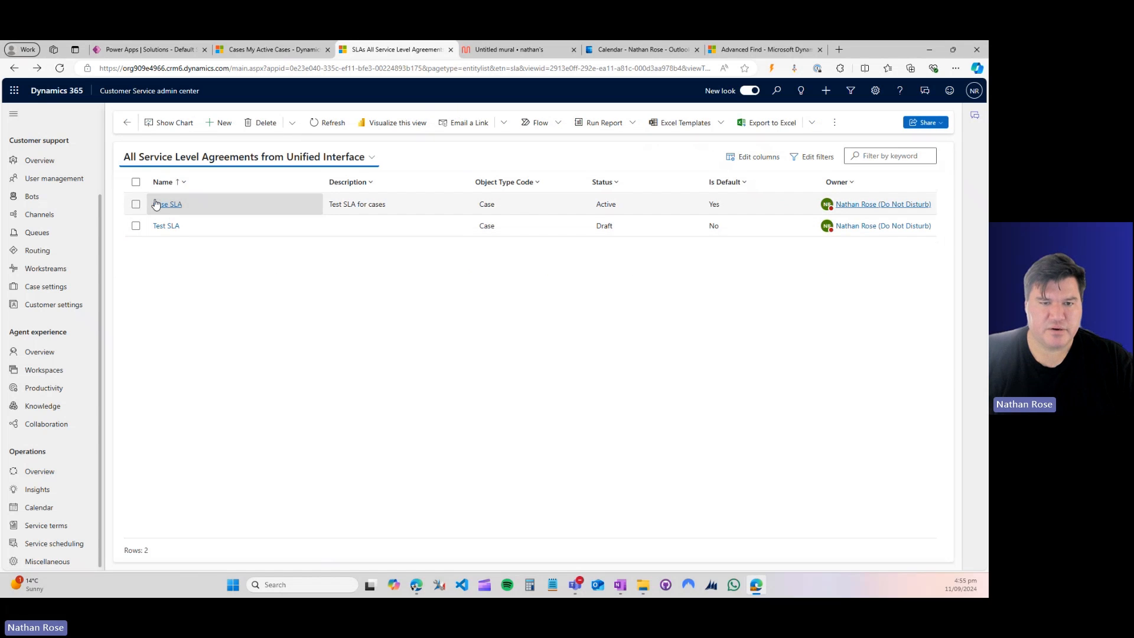
pyautogui.click(170, 206)
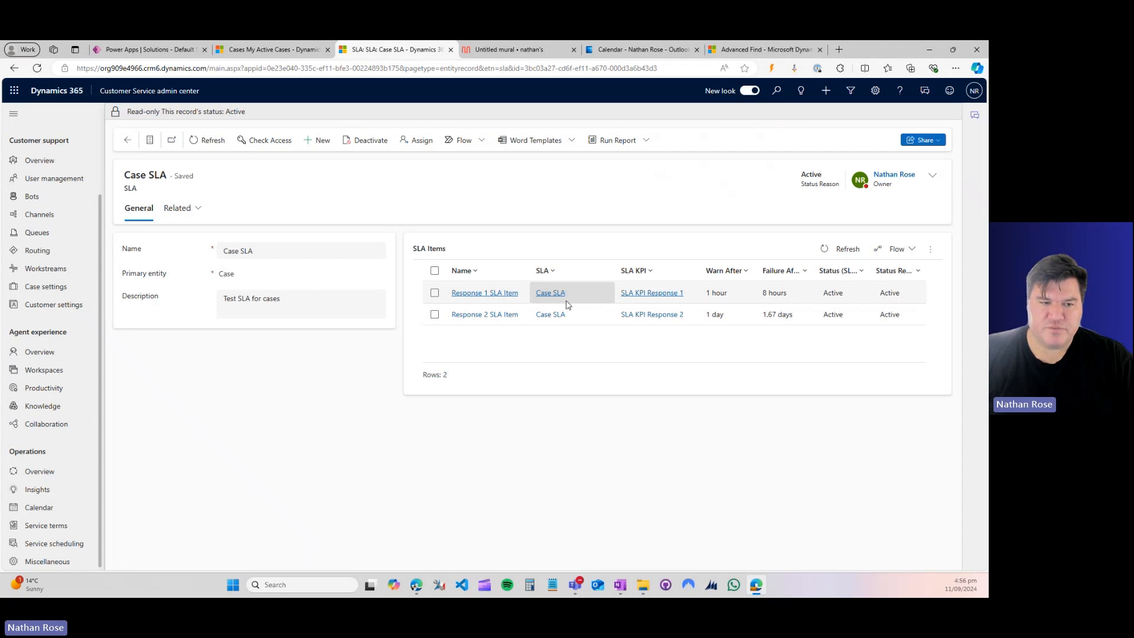
# Step: Review the conditions, business hours and durations of the Response 1 and Response 2 SLA items on the Case SLA
pyautogui.doubleClick(599, 301)
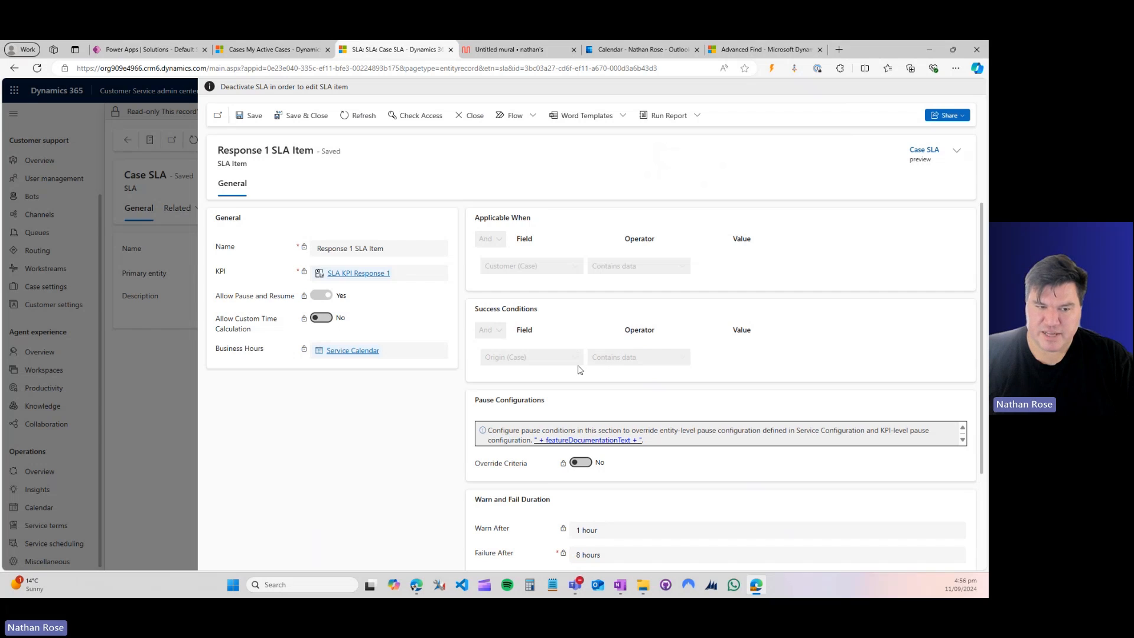
pyautogui.click(466, 118)
pyautogui.doubleClick(585, 315)
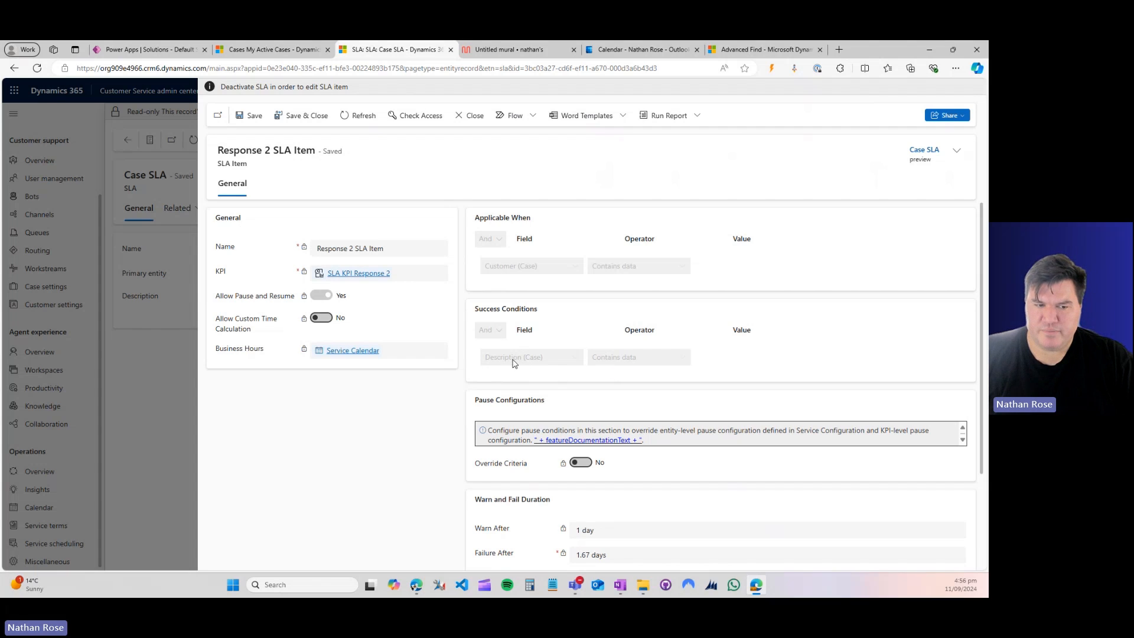
pyautogui.click(468, 117)
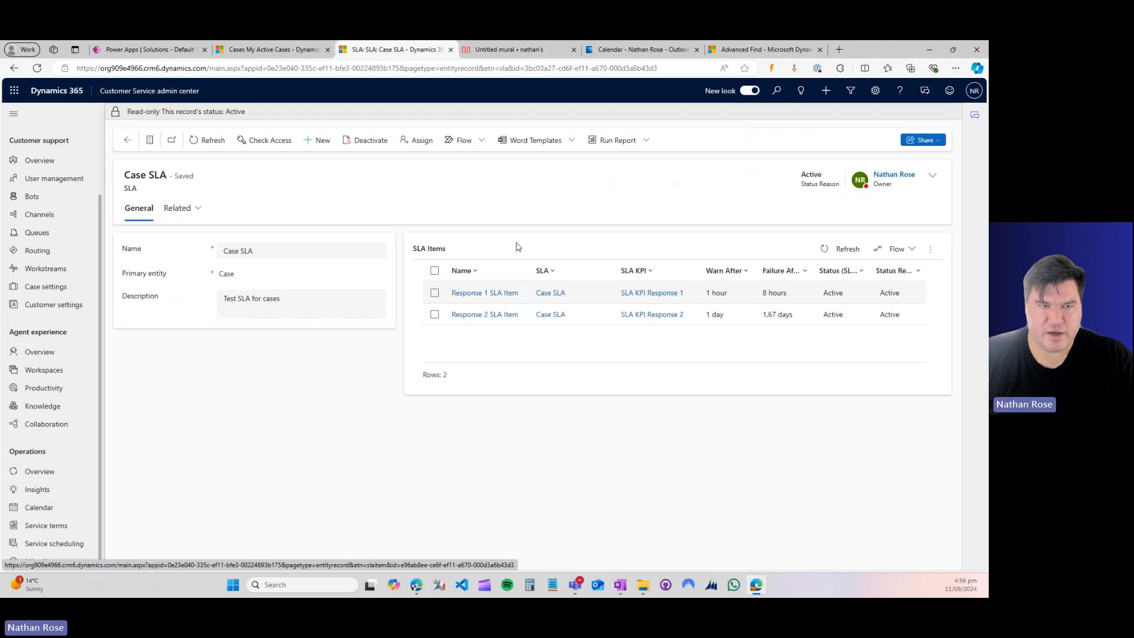
# Step: Create and save a new case titled "Test SLA 4" in Customer Service Hub for the customer Graphic Design Institute
pyautogui.click(254, 51)
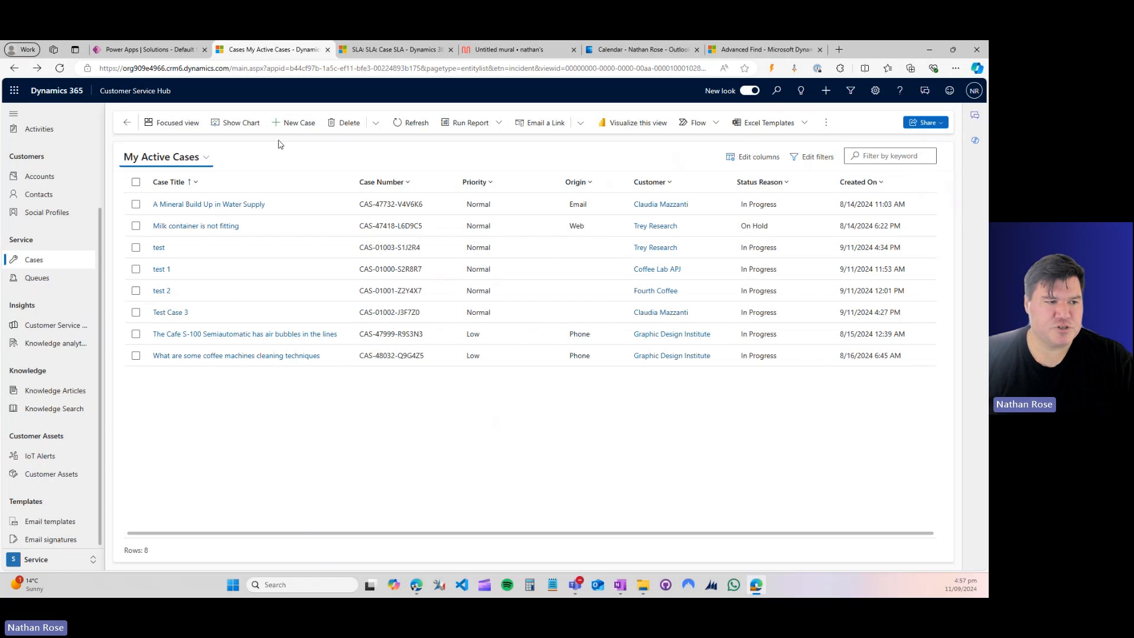
pyautogui.click(289, 124)
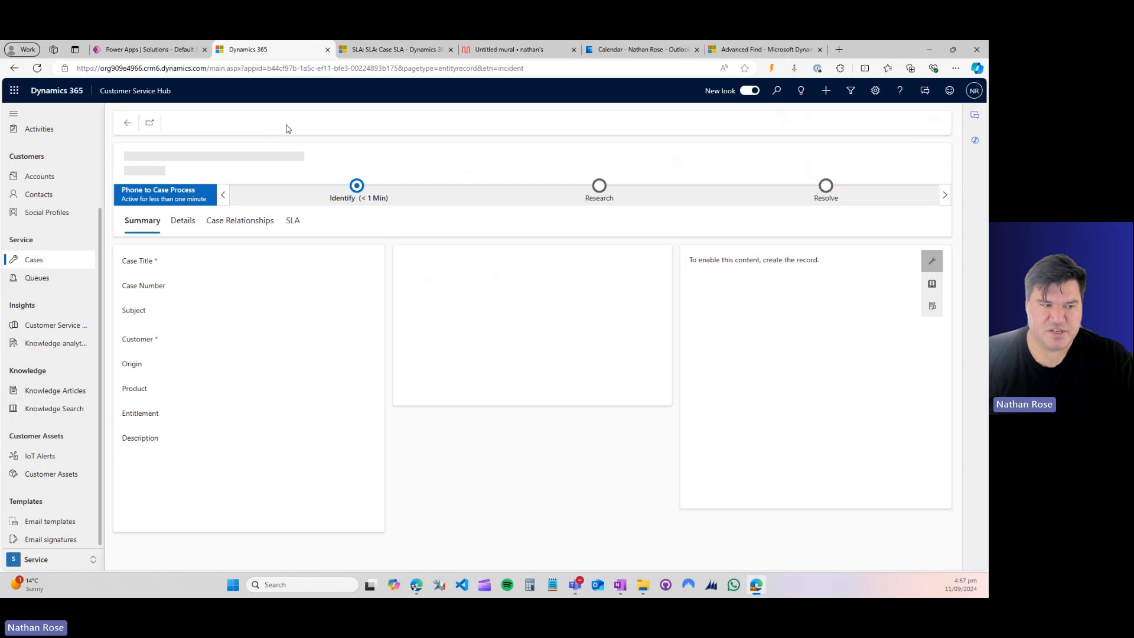
pyautogui.click(232, 263)
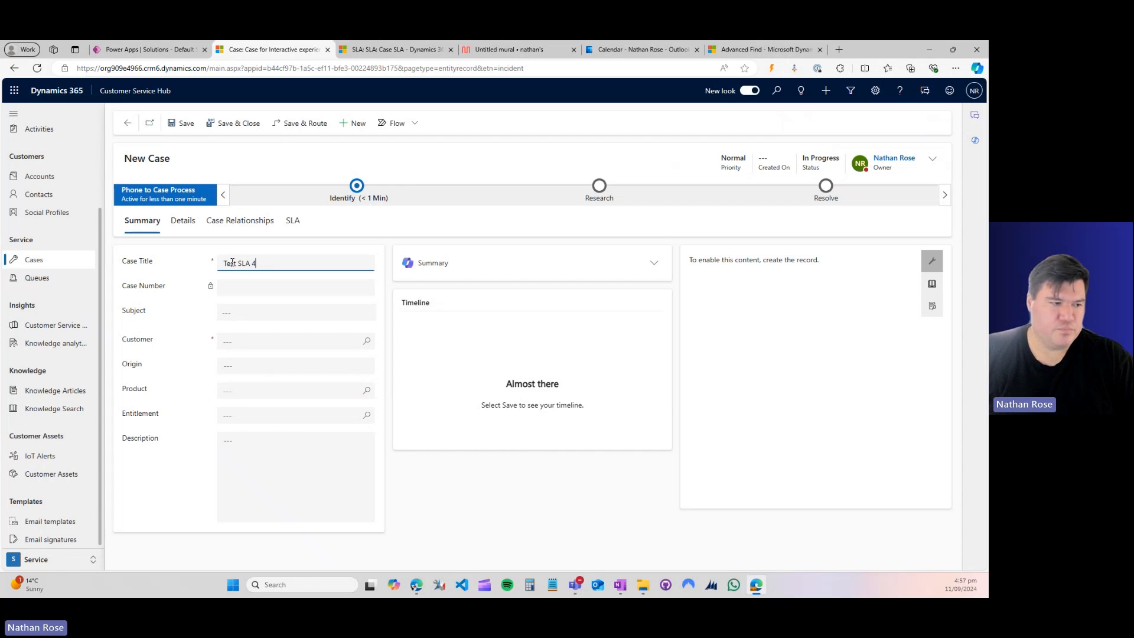
pyautogui.click(244, 342)
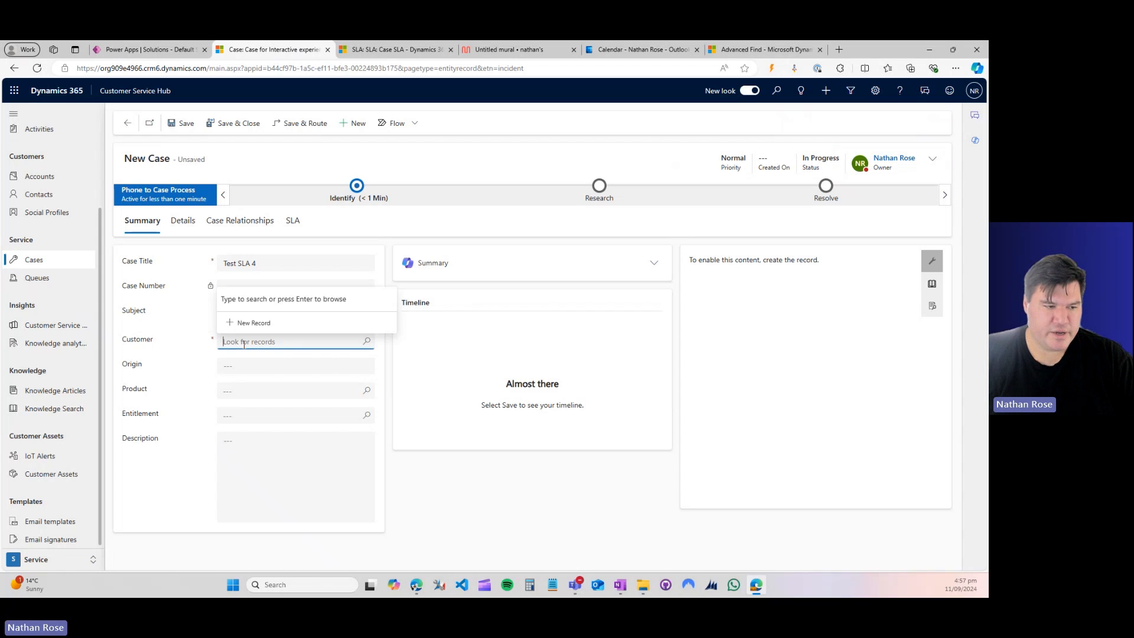
pyautogui.press('Return')
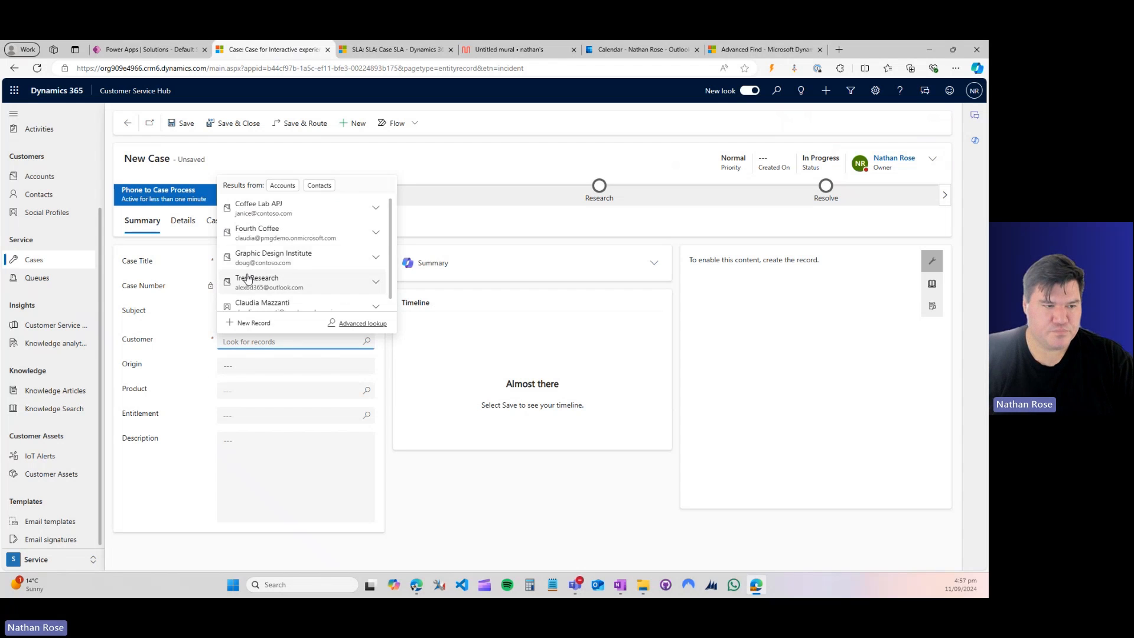
pyautogui.click(261, 257)
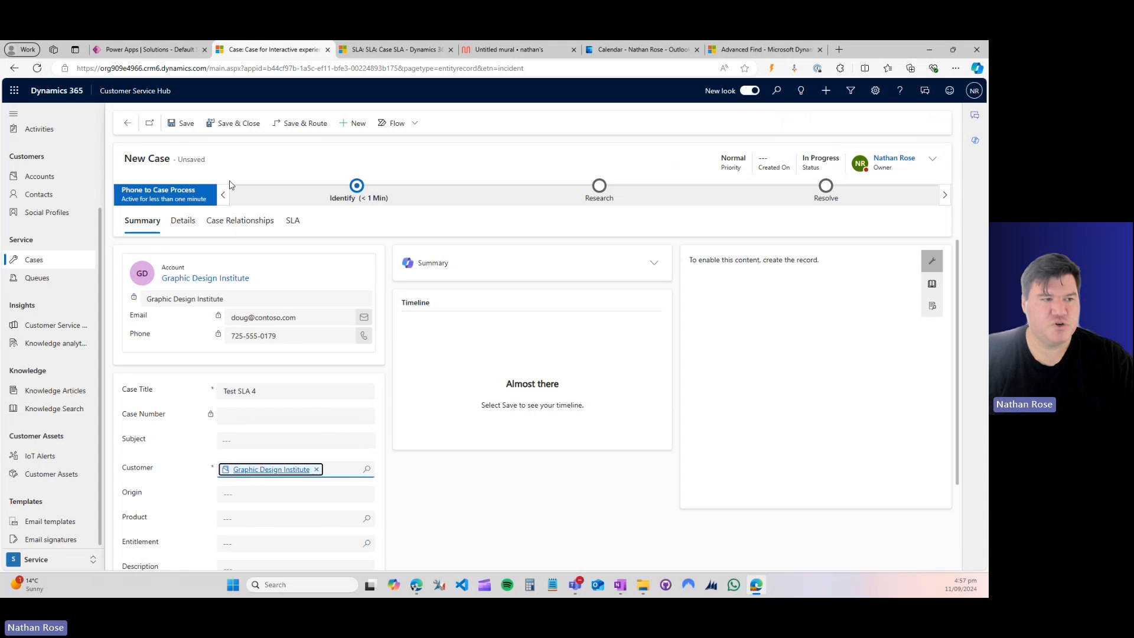
pyautogui.click(186, 125)
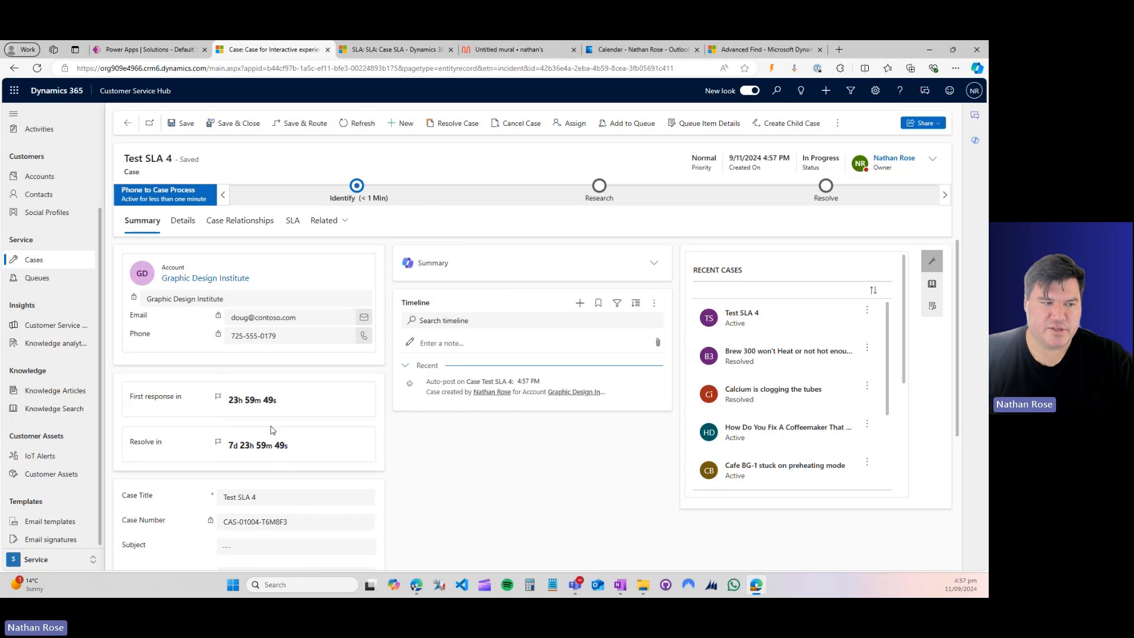
# Step: Check the SLA timers of the Test SLA 4 case and refresh the SLA KPI instances in Advanced Find
pyautogui.click(294, 223)
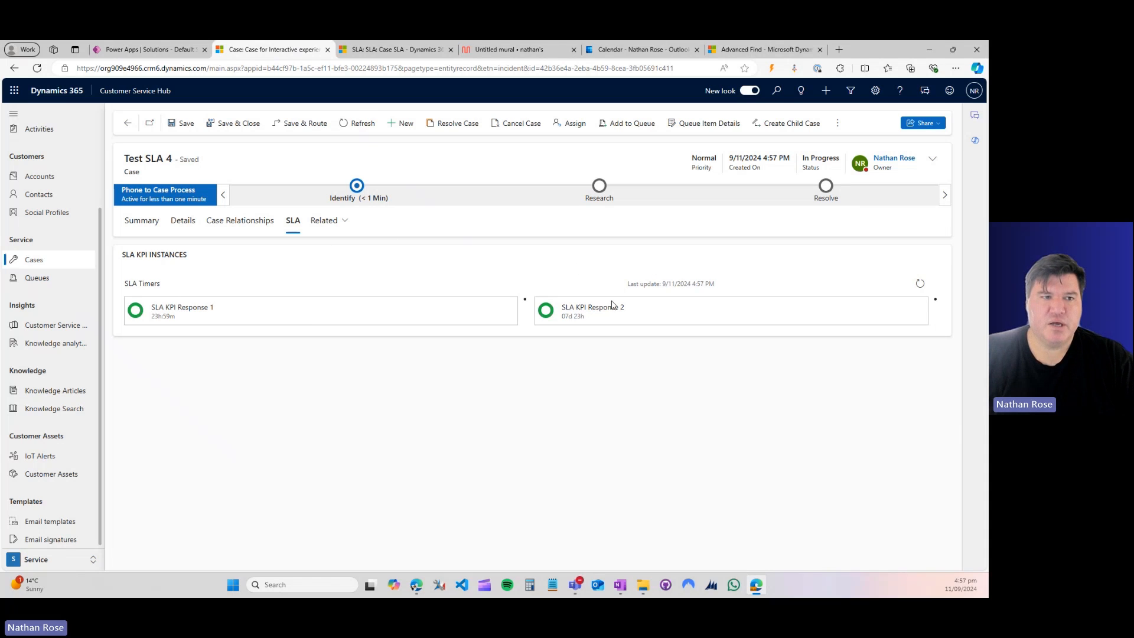
pyautogui.click(734, 51)
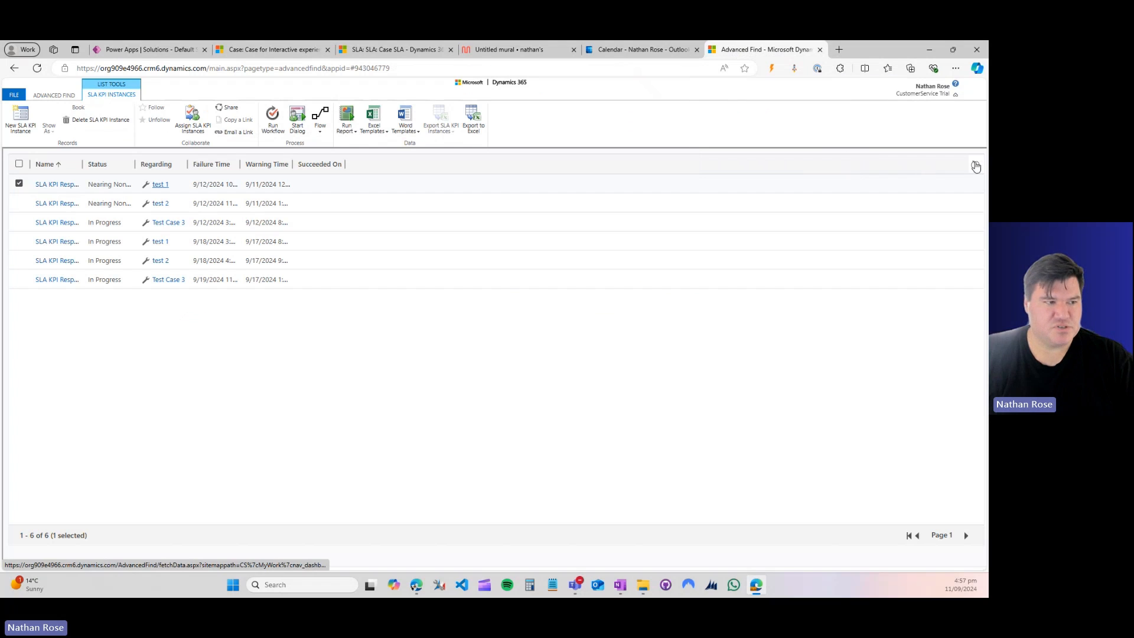
pyautogui.click(975, 164)
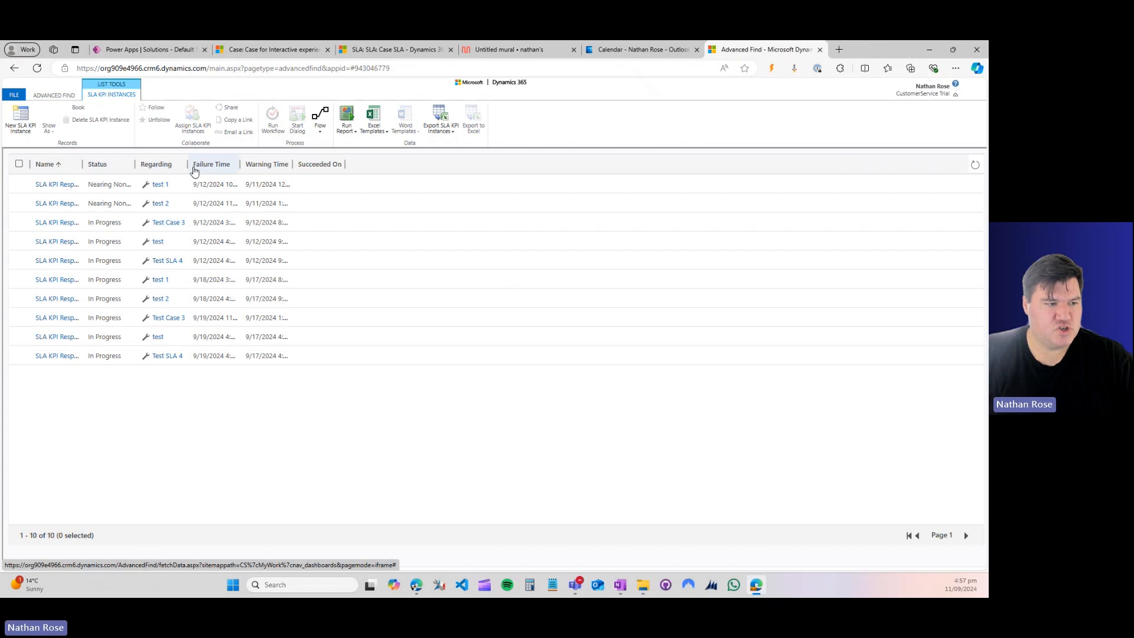
# Step: Sort the SLA KPI instances by failure time in descending order and widen the date columns to show the full times
pyautogui.click(219, 168)
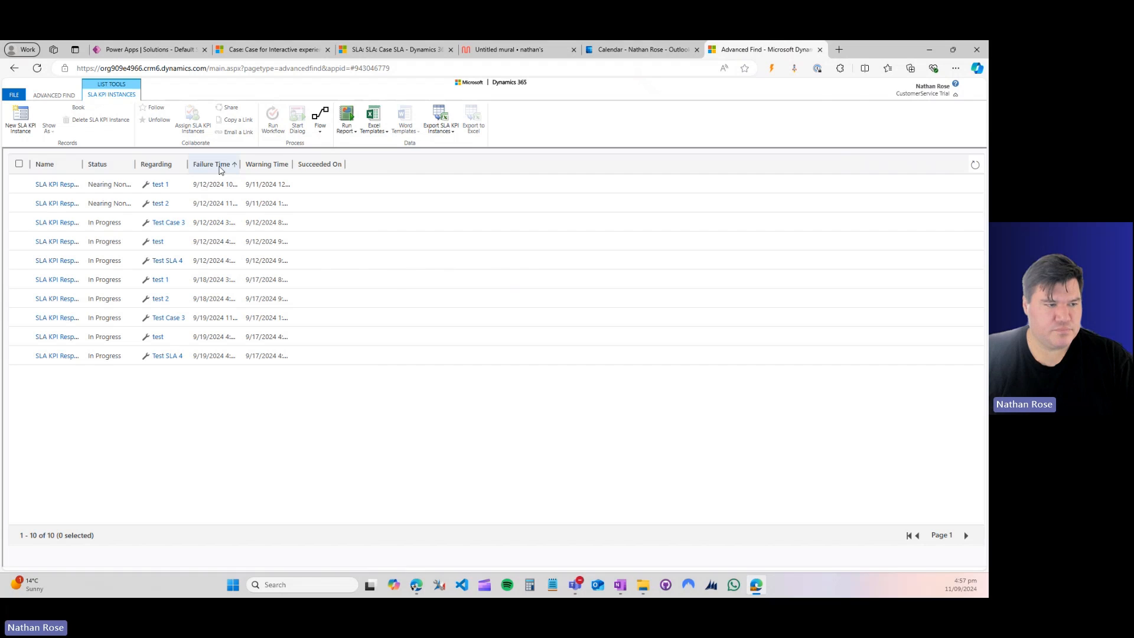
pyautogui.click(220, 167)
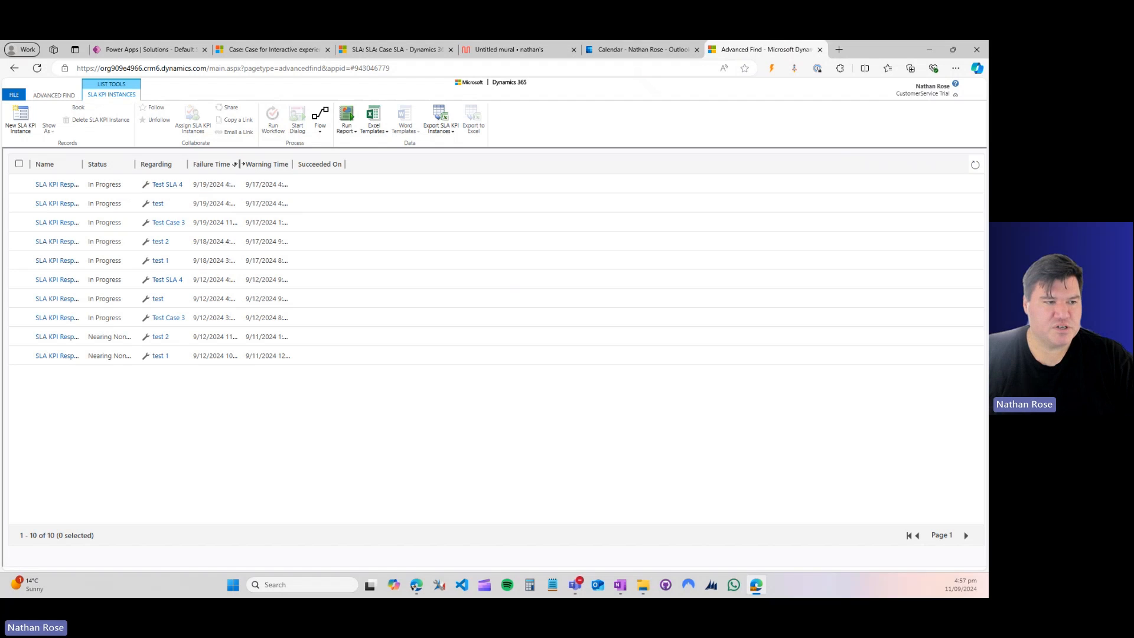
pyautogui.moveTo(239, 163); pyautogui.dragTo(341, 166)
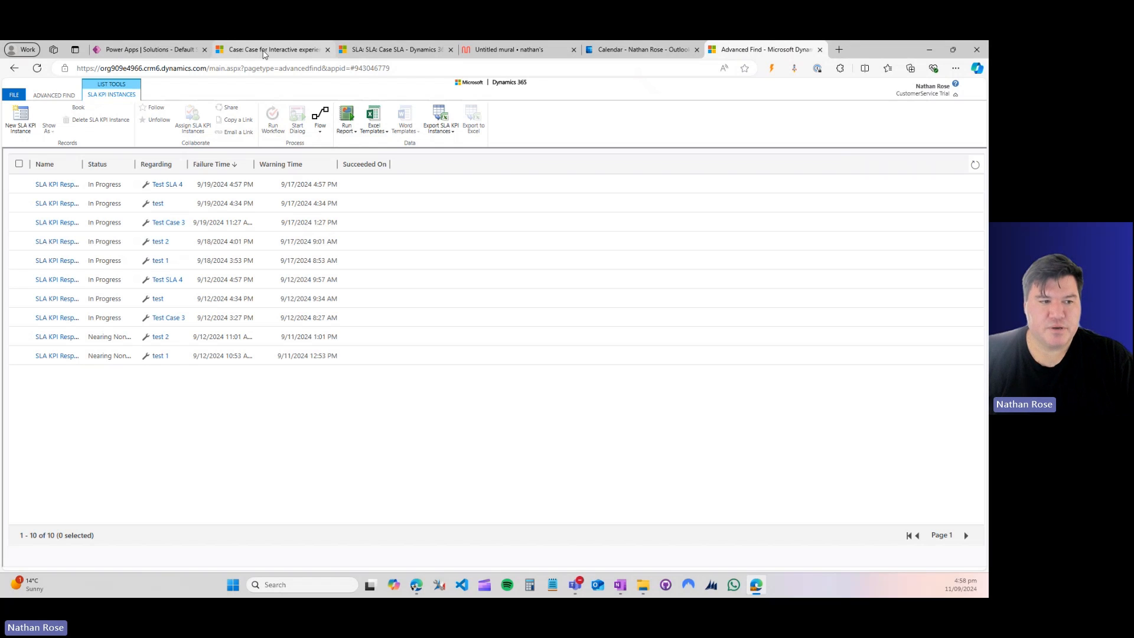
# Step: Return to the Test SLA 4 case and check the First response in and Resolve in timers on its summary
pyautogui.click(264, 52)
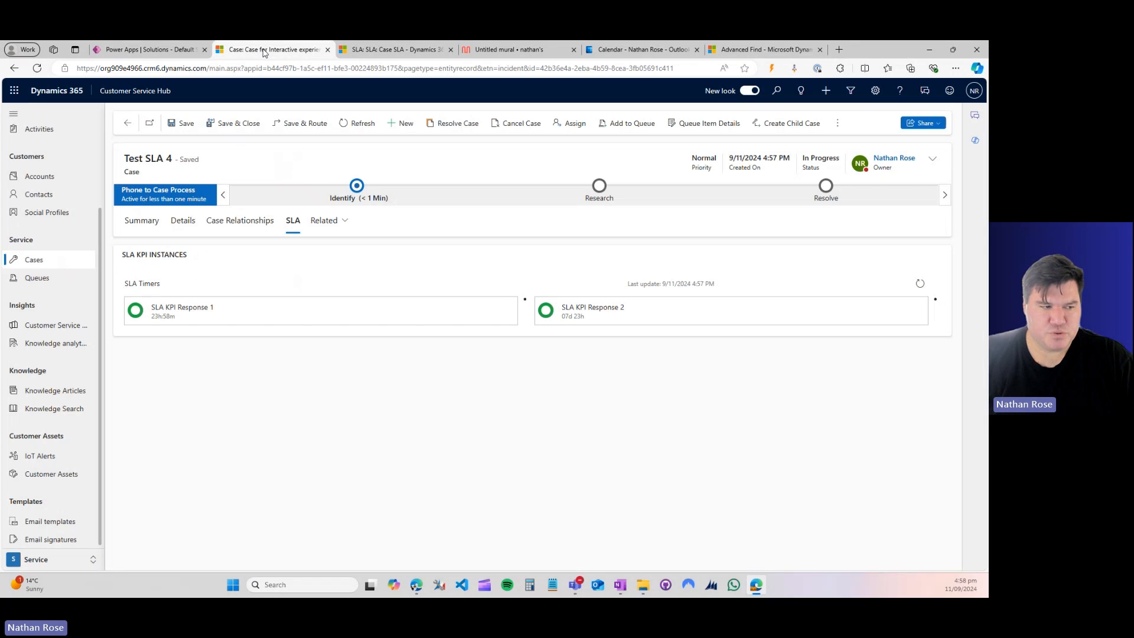
pyautogui.click(155, 226)
pyautogui.scroll(-2, 186, 268)
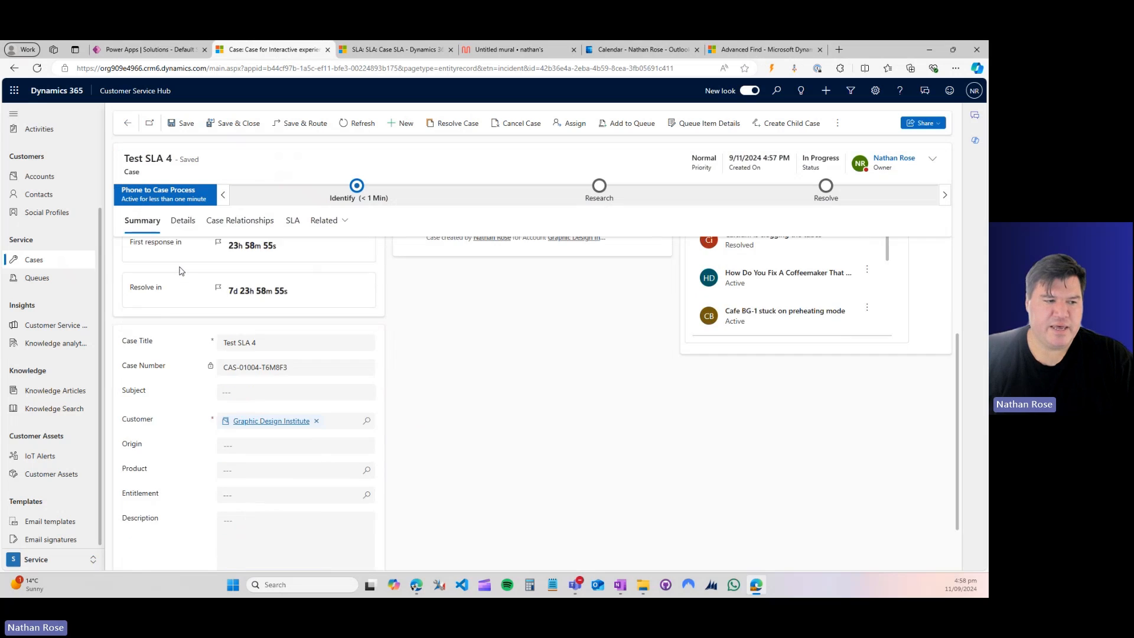
pyautogui.scroll(2, 192, 273)
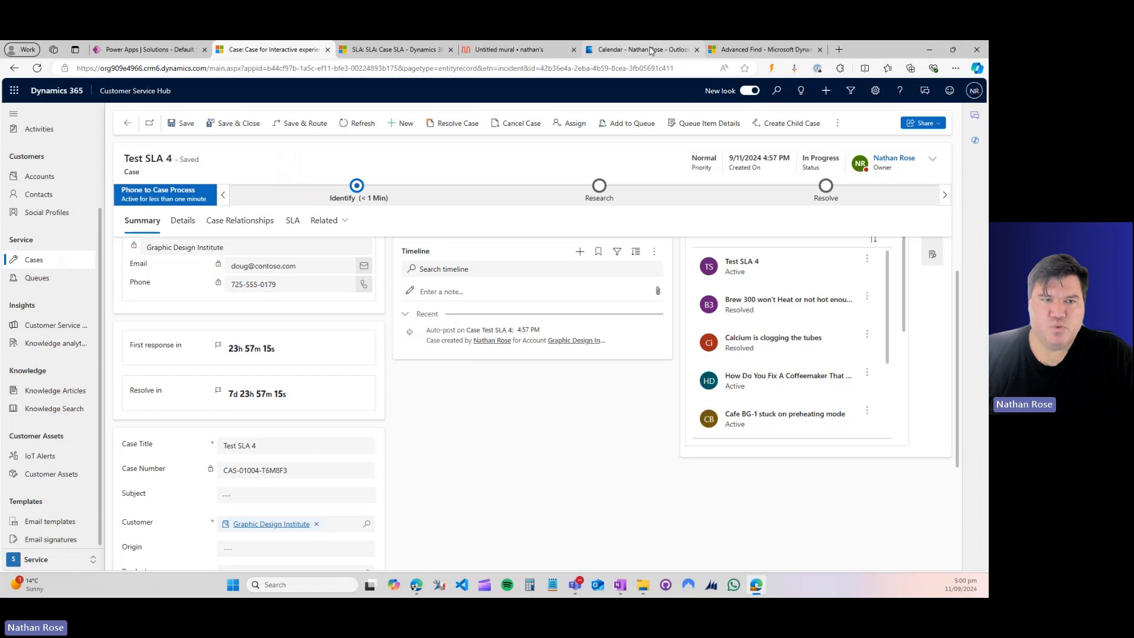
# Step: Switch to the Outlook calendar and step day by day through 12 to 18 September 2024 to count the resolution period
pyautogui.moveTo(641, 52)
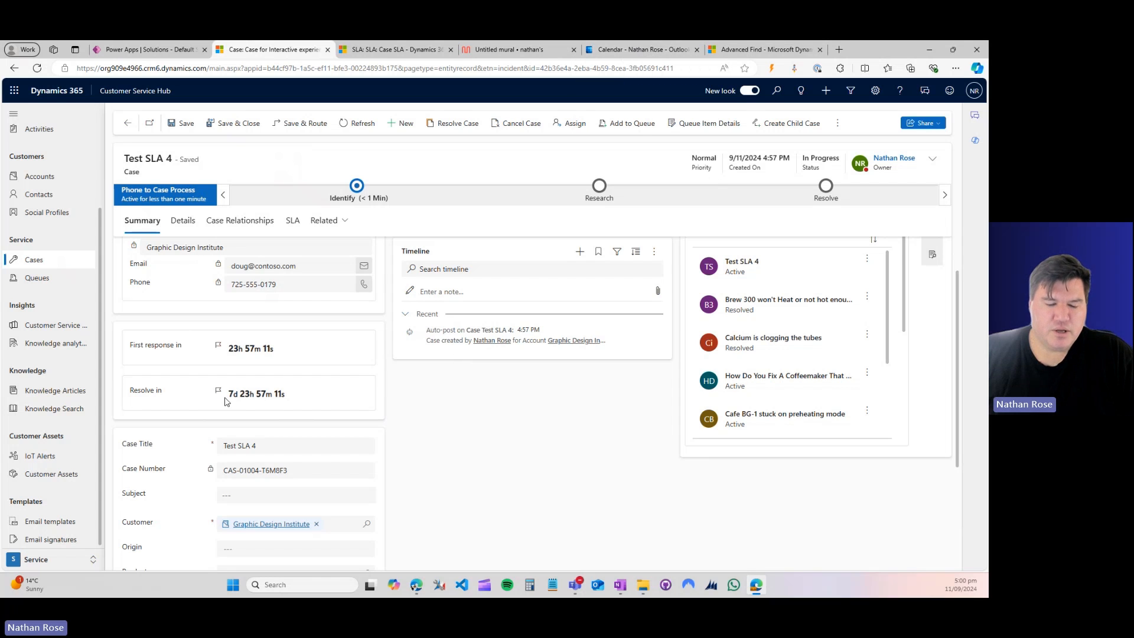
pyautogui.click(639, 50)
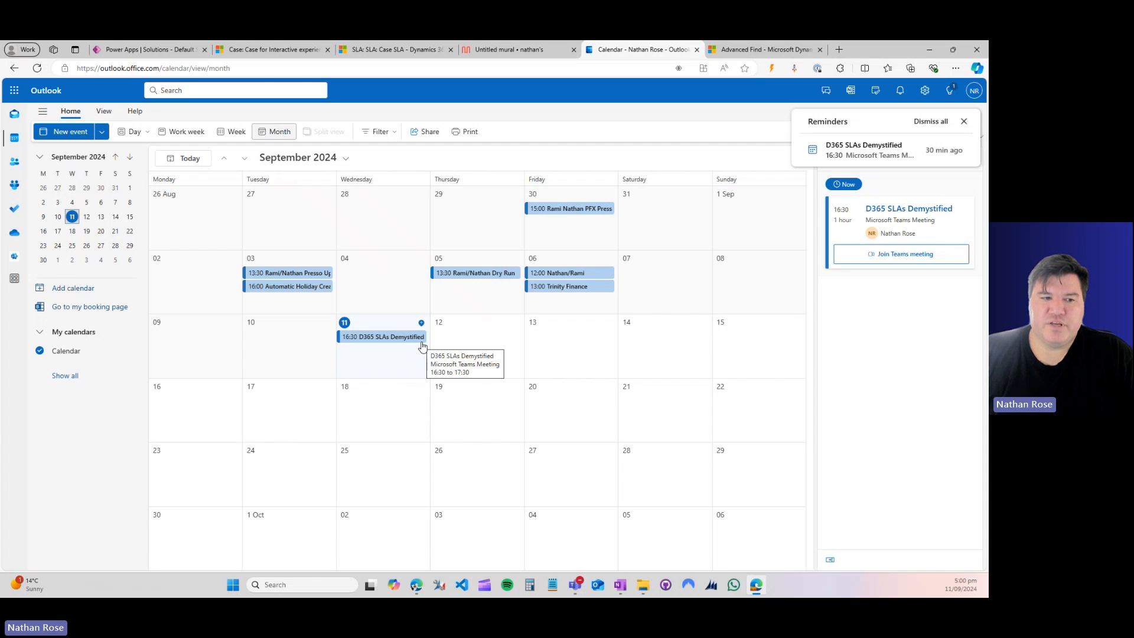
pyautogui.click(486, 344)
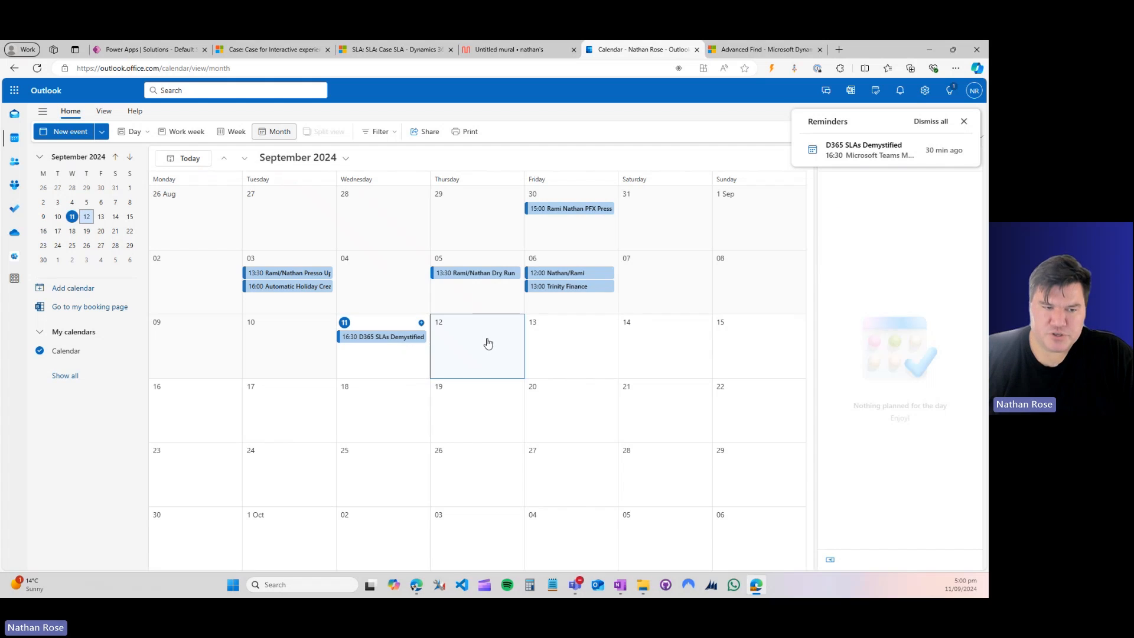
pyautogui.click(551, 337)
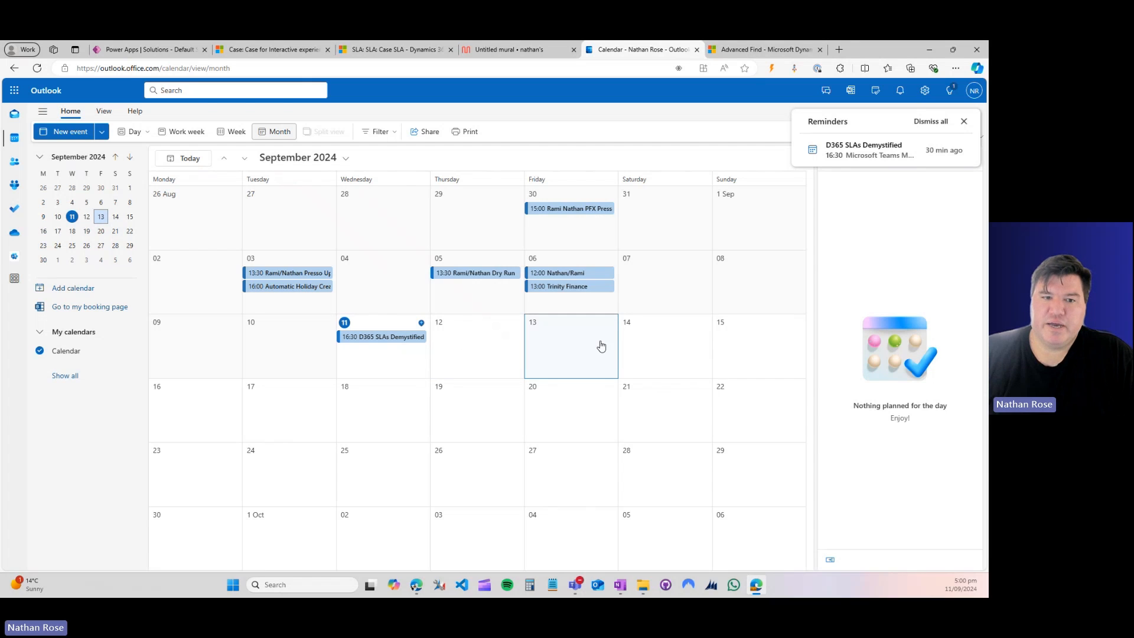
pyautogui.click(649, 342)
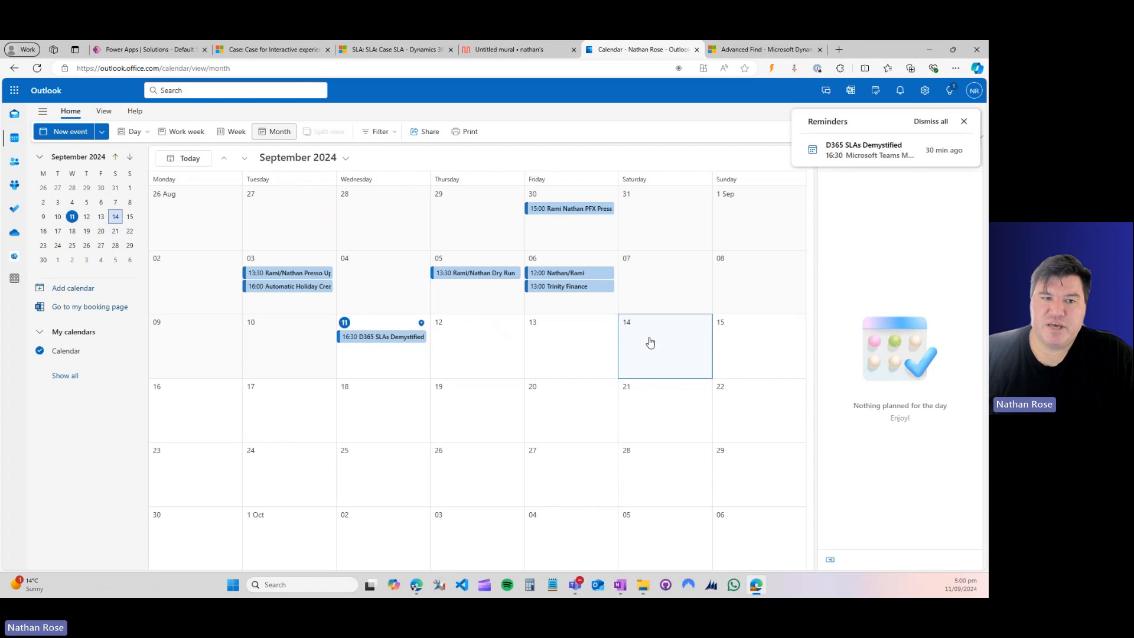
pyautogui.click(754, 347)
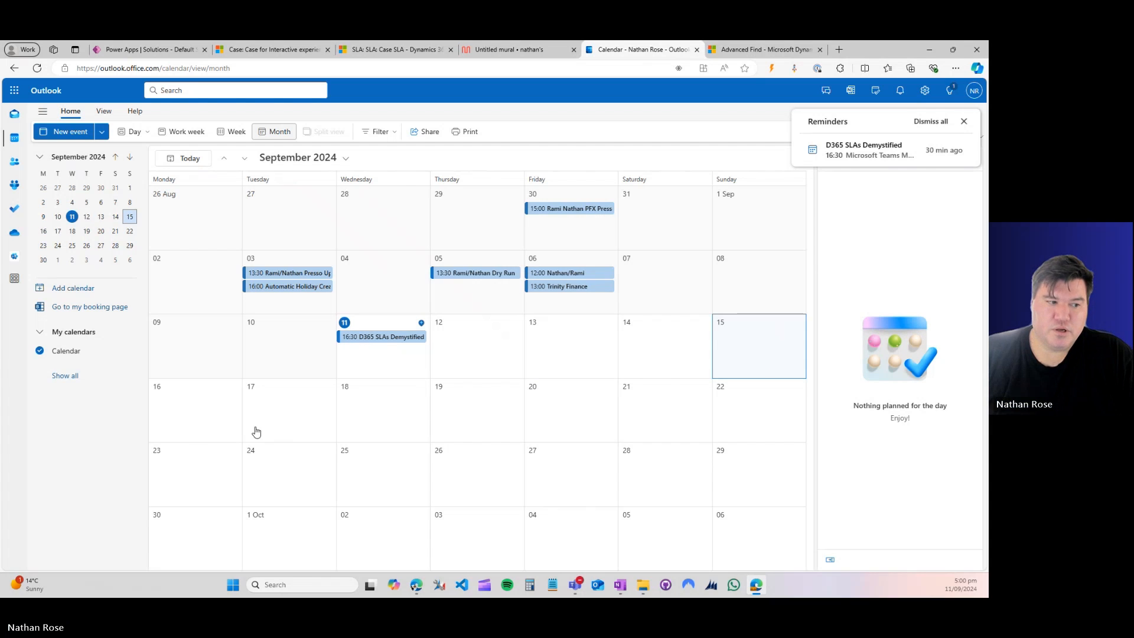
pyautogui.click(188, 427)
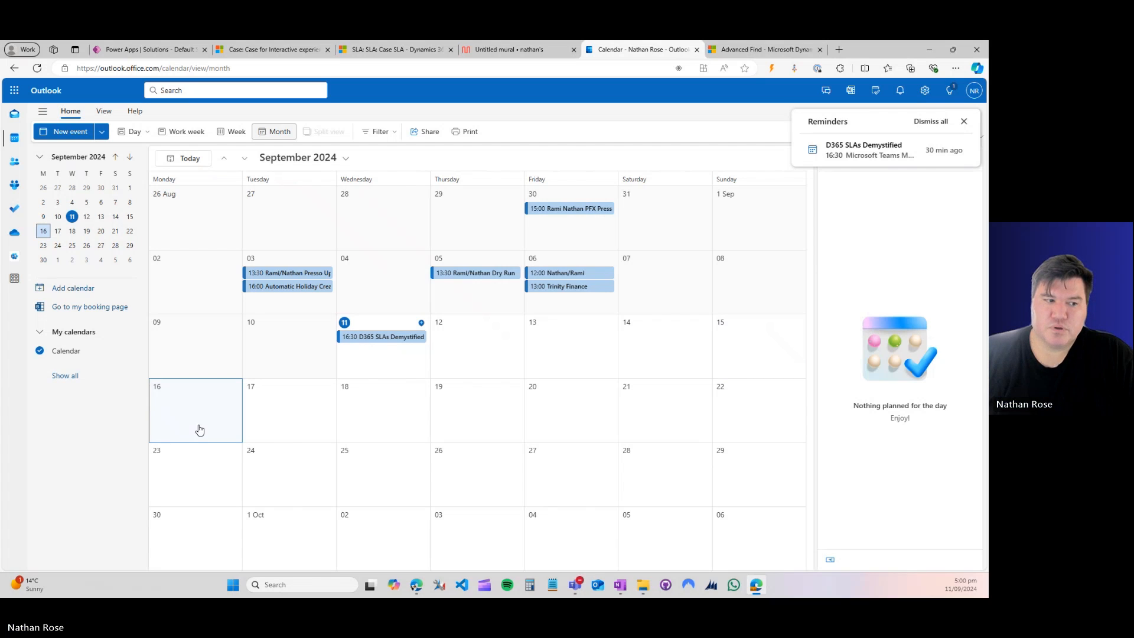
pyautogui.click(287, 419)
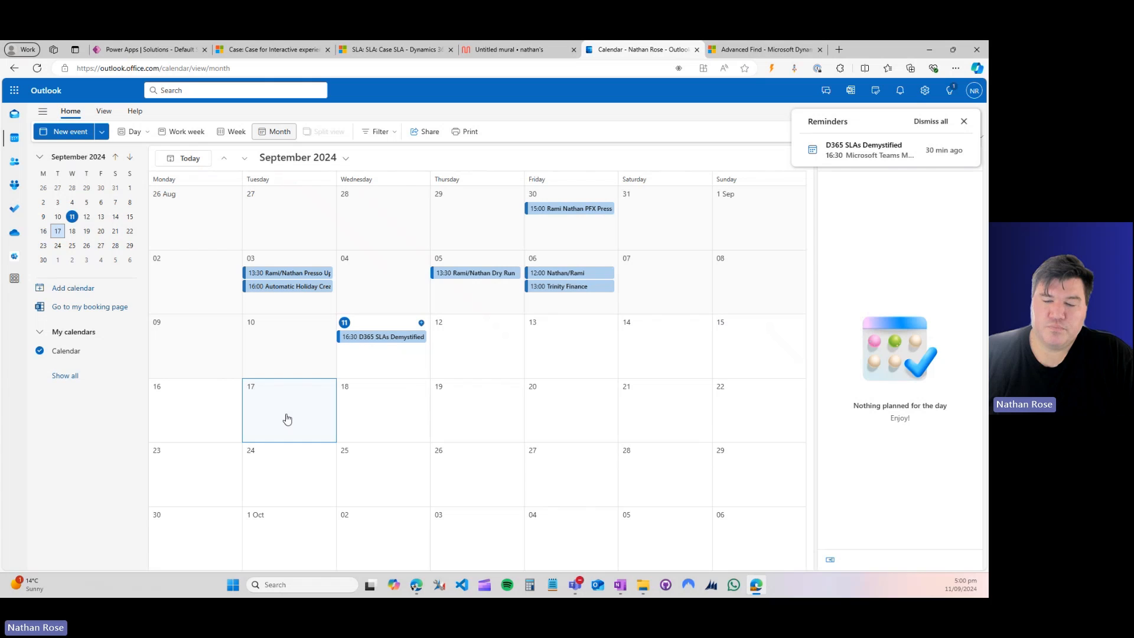
pyautogui.click(365, 413)
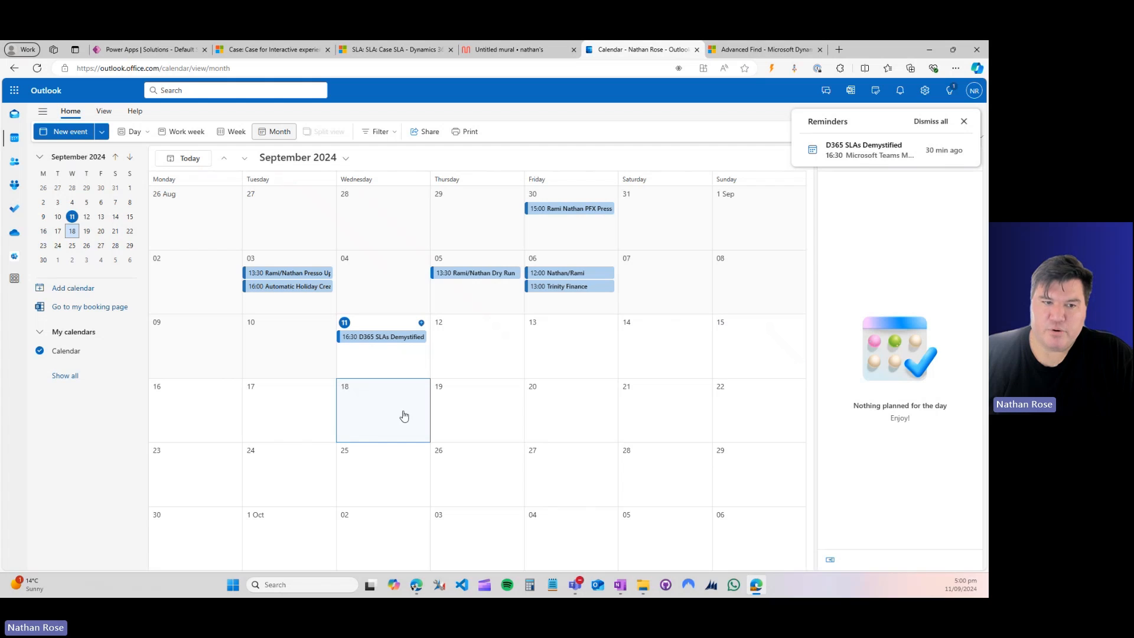
# Step: Step back through the calendar days from 18 to 12 September 2024, including the weekend, to recheck the count
pyautogui.click(375, 420)
pyautogui.click(319, 421)
pyautogui.click(212, 422)
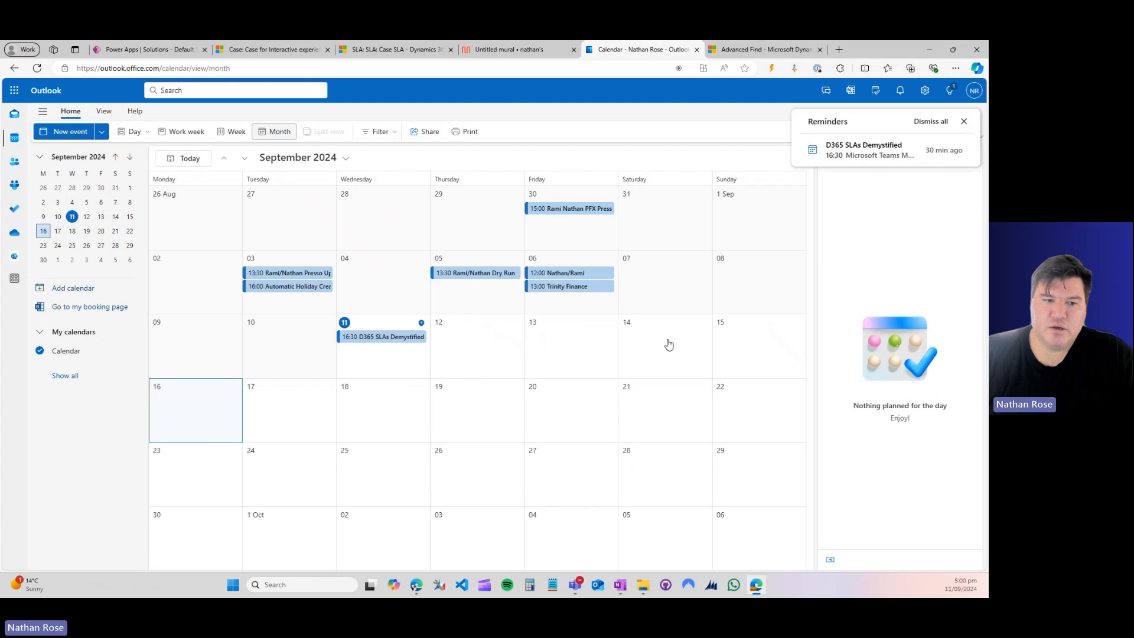
pyautogui.click(737, 345)
pyautogui.click(666, 352)
pyautogui.click(556, 355)
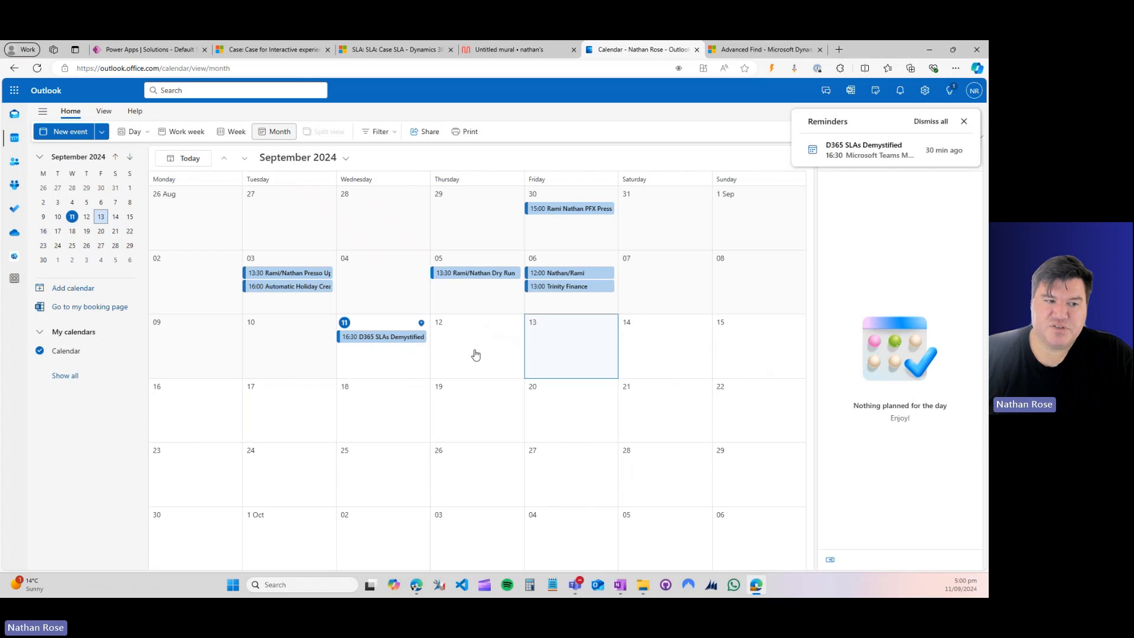
pyautogui.click(460, 357)
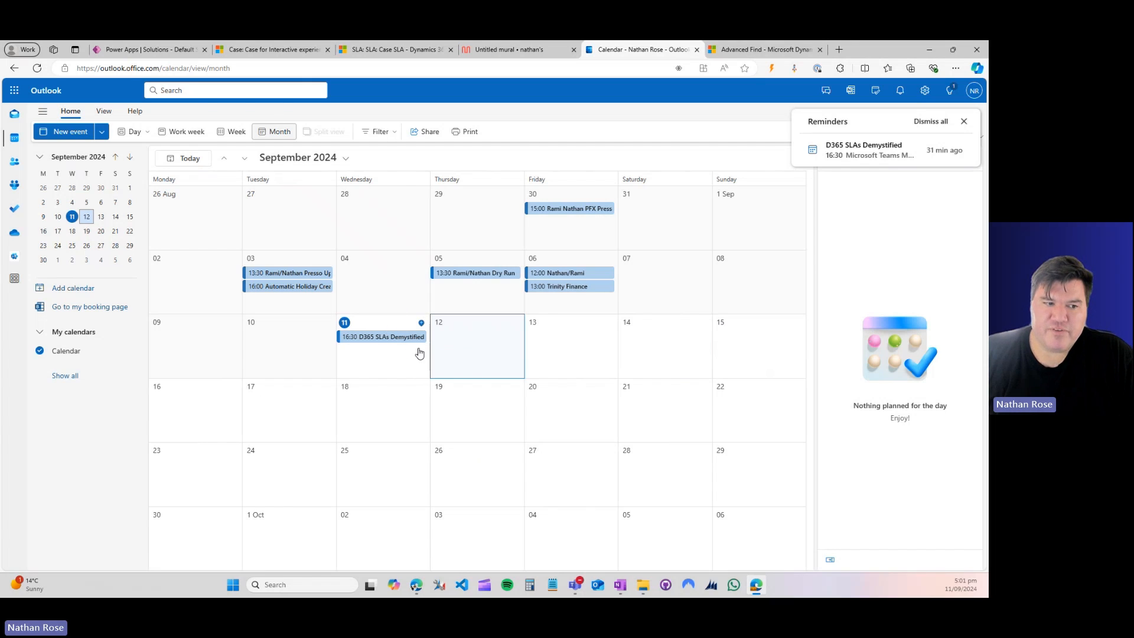
# Step: Check the Test SLA 4 case timers against the Outlook calendar, selecting Monday 16 September
pyautogui.click(272, 48)
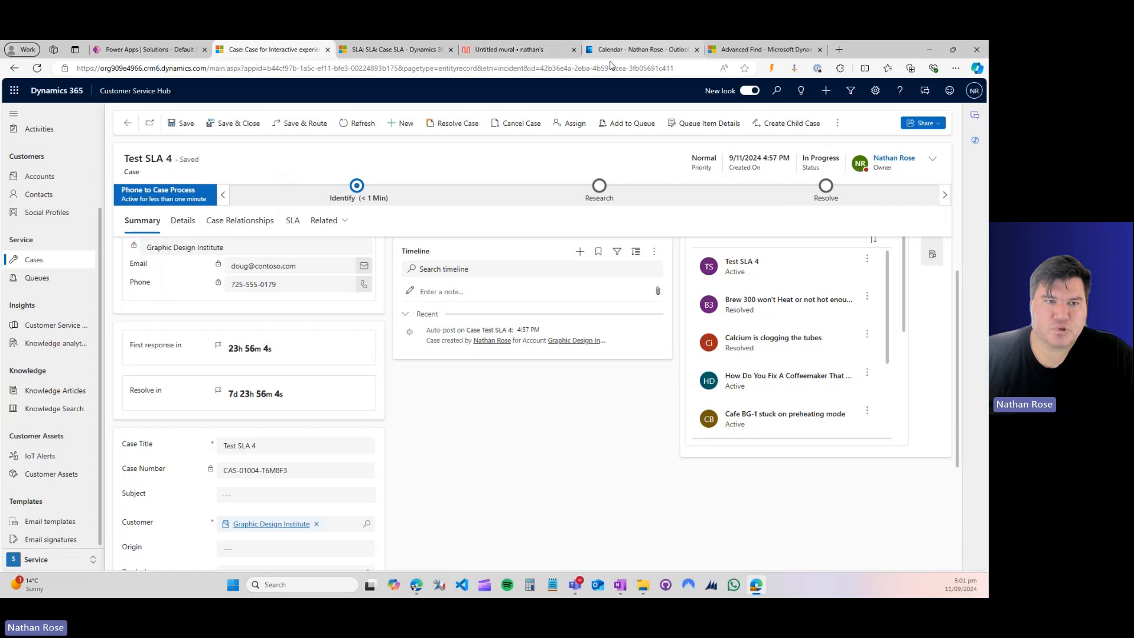
pyautogui.click(629, 52)
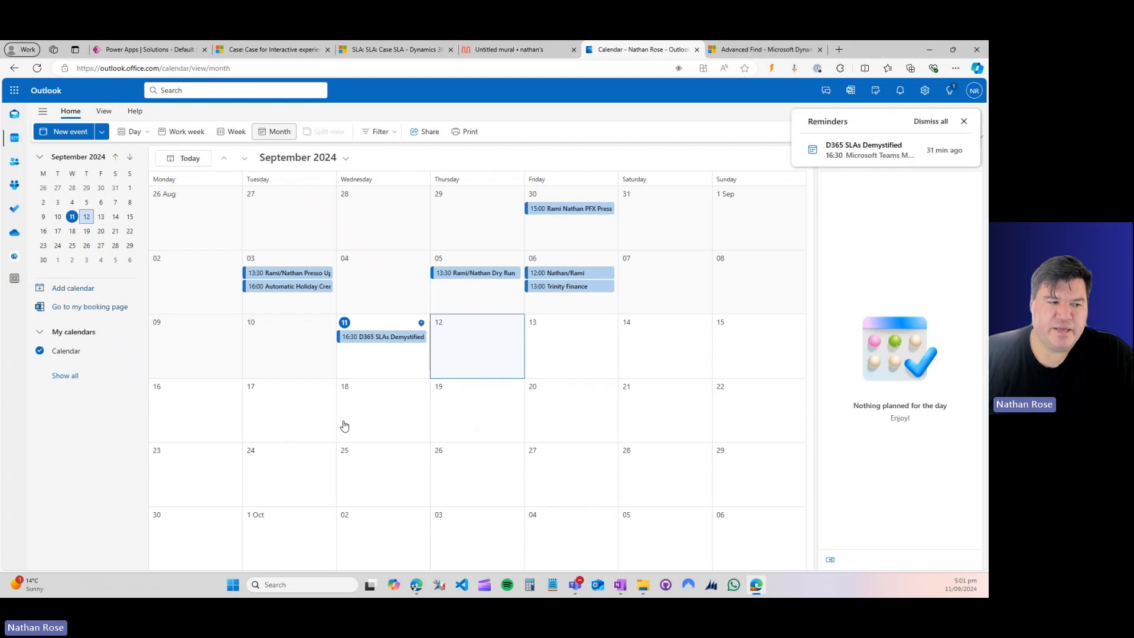
pyautogui.click(199, 423)
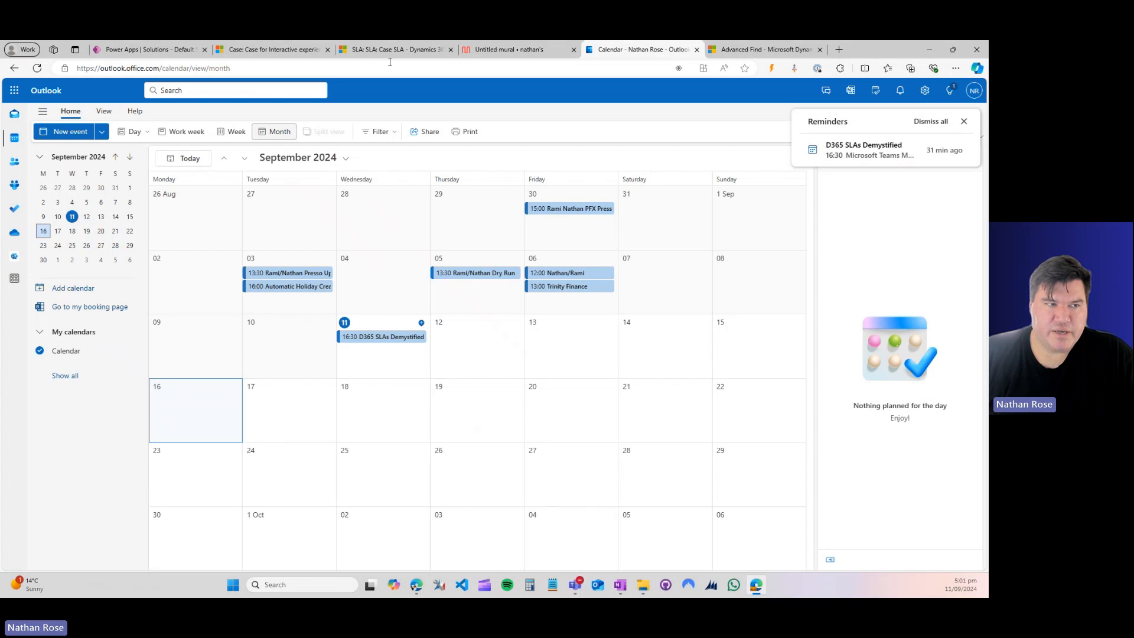
# Step: Return to the Test SLA 4 case, set its Origin to Phone and save the case
pyautogui.click(304, 49)
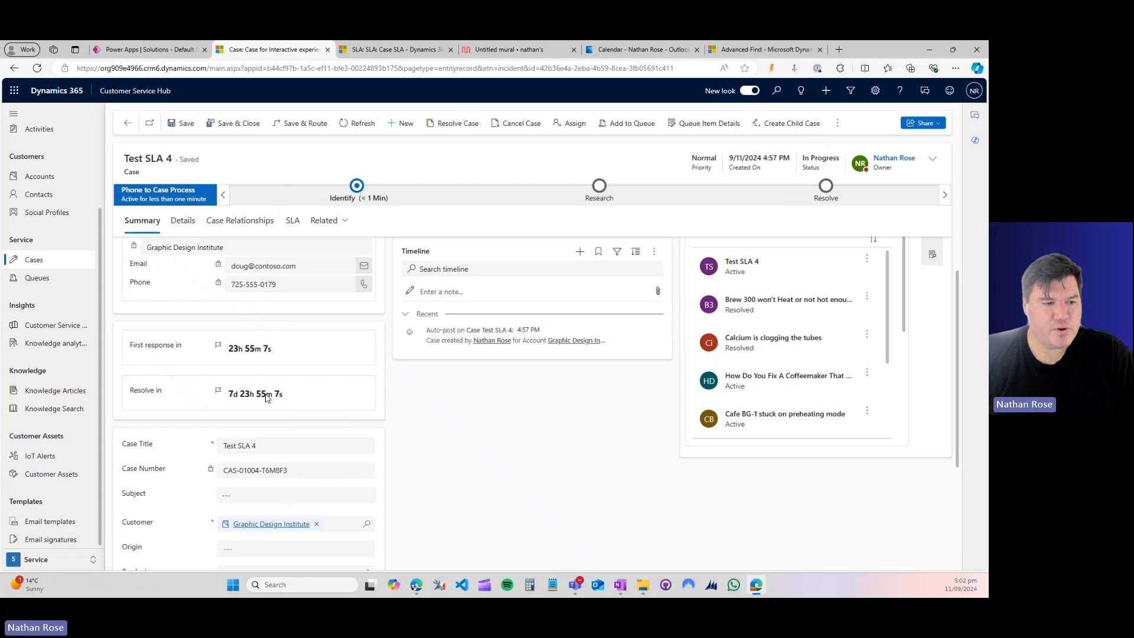
pyautogui.scroll(-1, 277, 382)
pyautogui.scroll(-2, 281, 384)
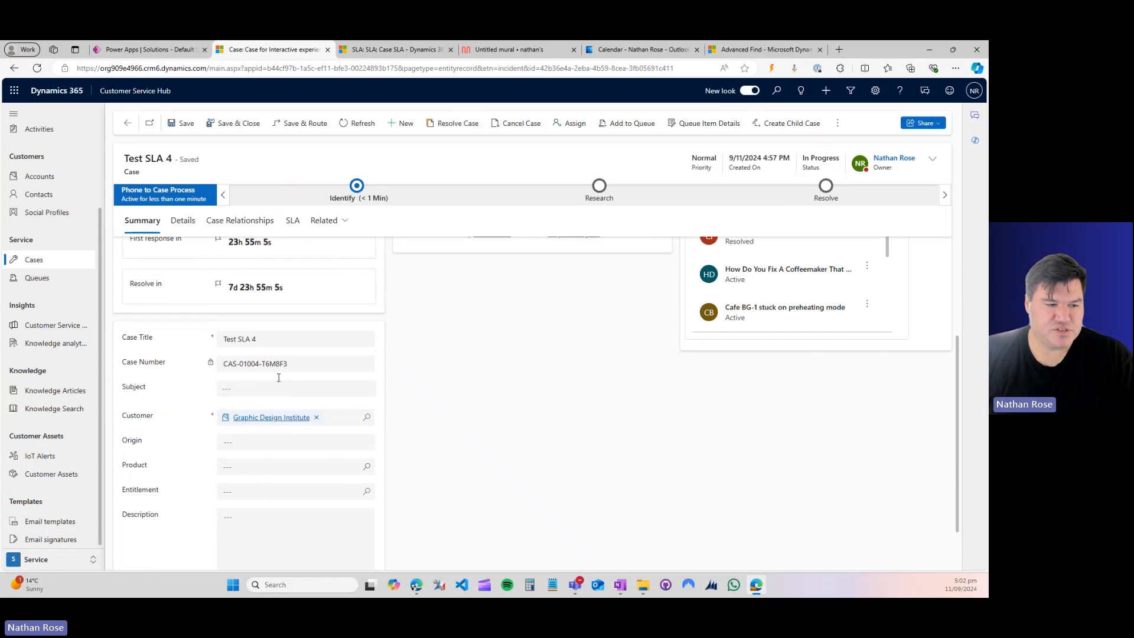
pyautogui.click(288, 402)
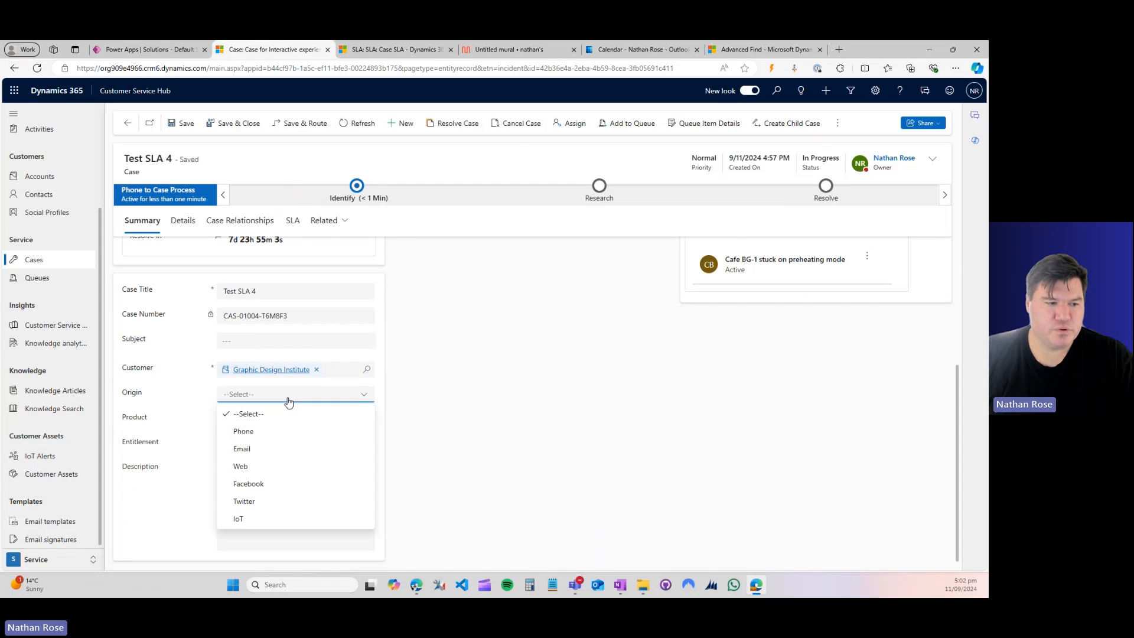
pyautogui.click(258, 431)
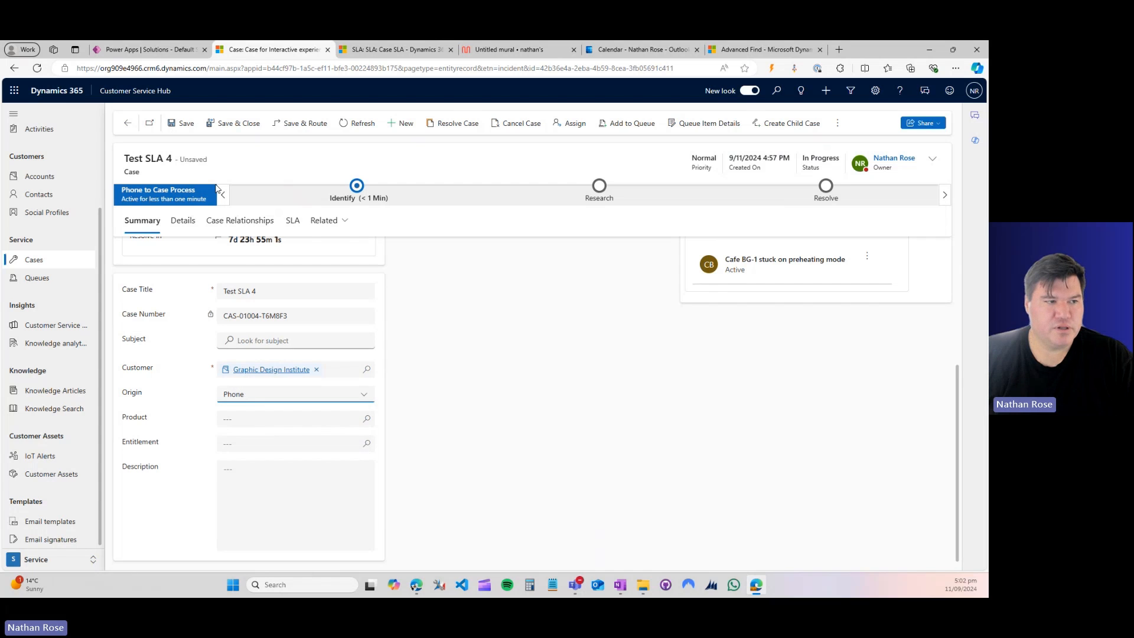
pyautogui.click(187, 123)
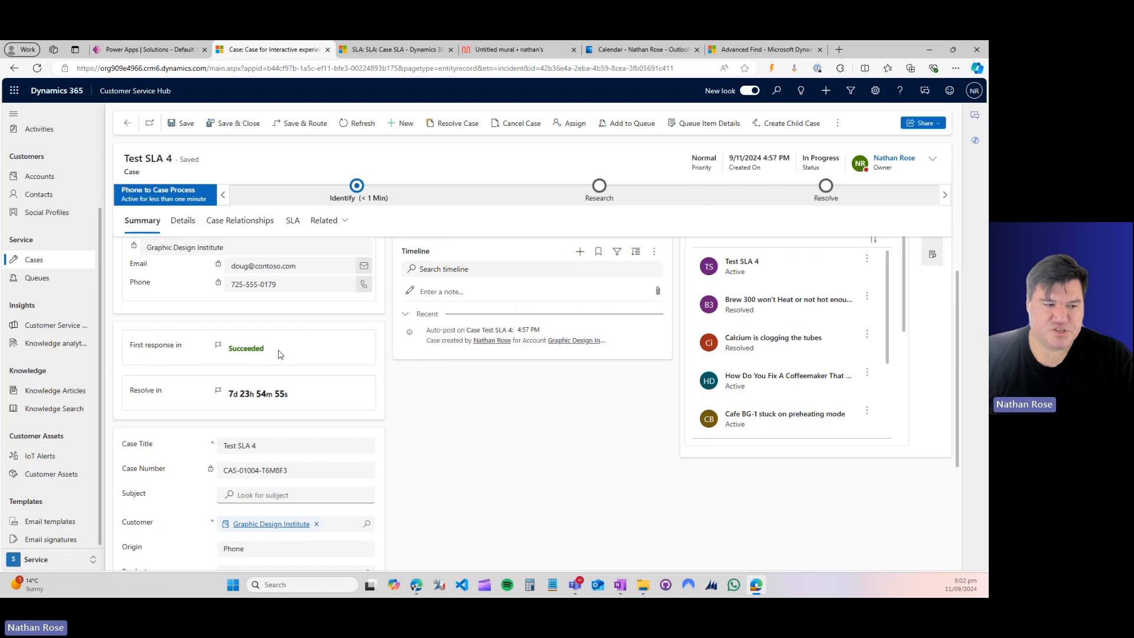
# Step: Enter the case description "test description close sla", save the case and check both SLA timers
pyautogui.scroll(-2, 274, 325)
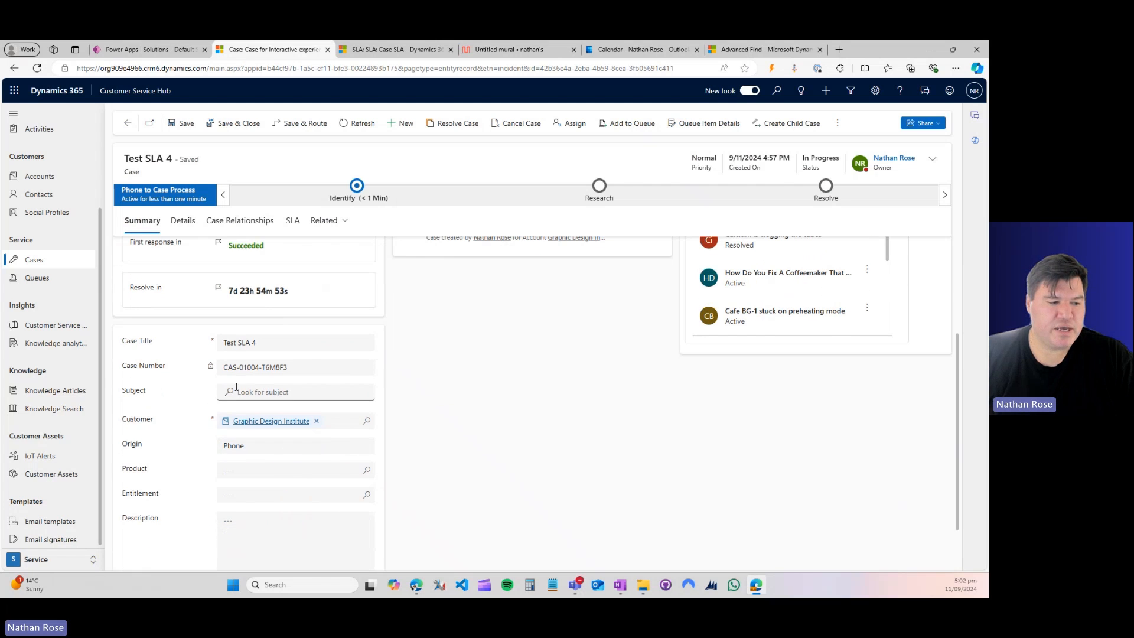
pyautogui.scroll(-1, 232, 306)
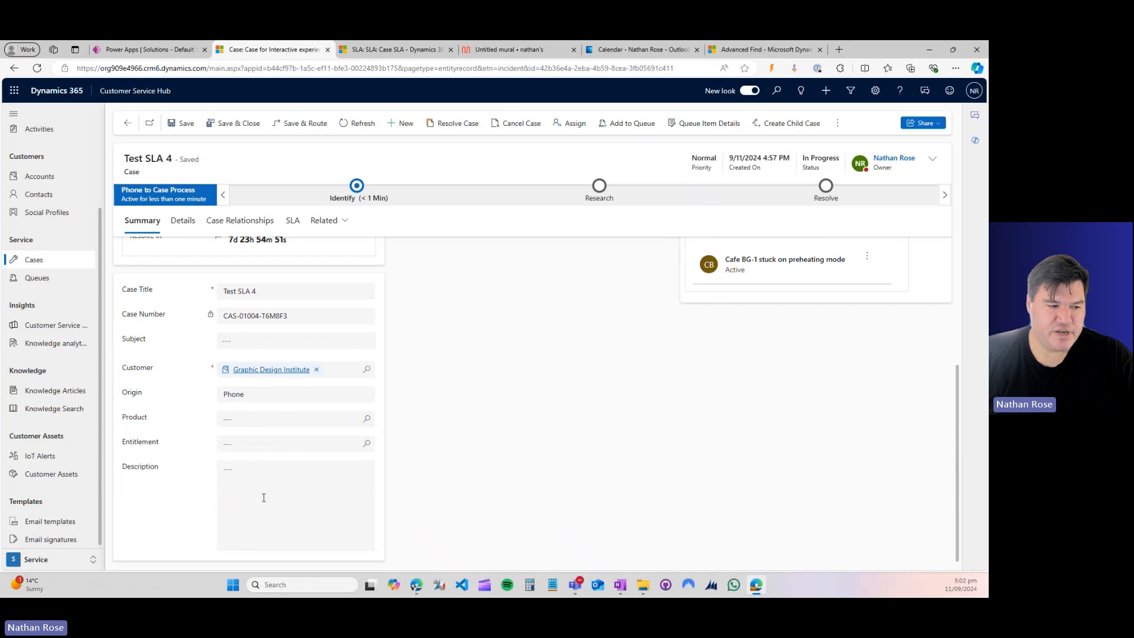
pyautogui.click(255, 476)
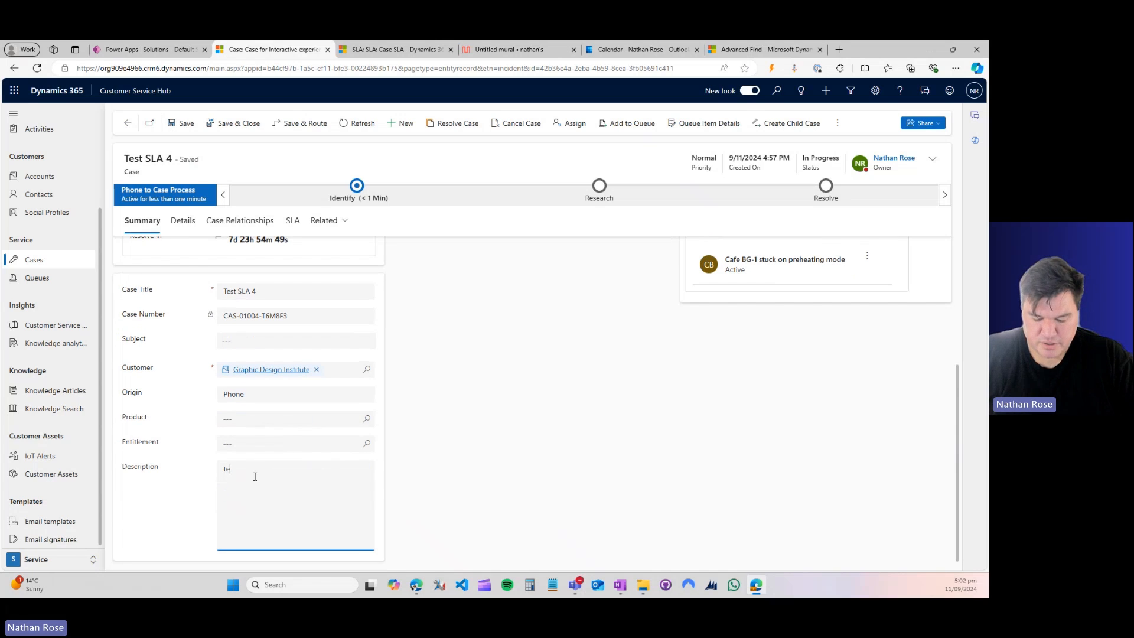
pyautogui.write('test descr')
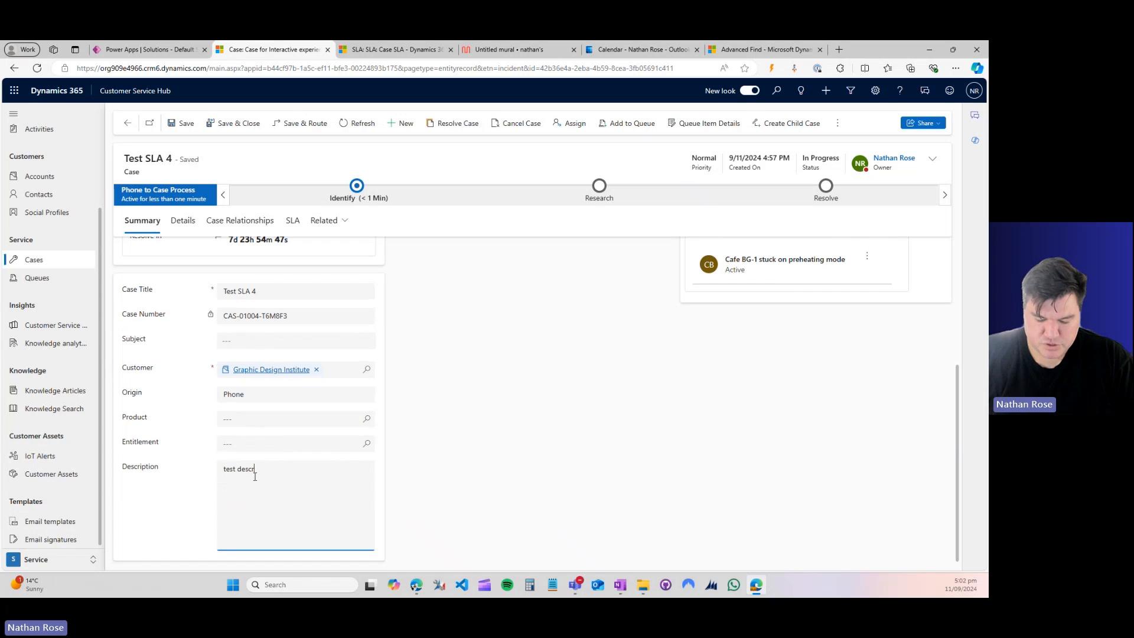
pyautogui.write('iption close sla')
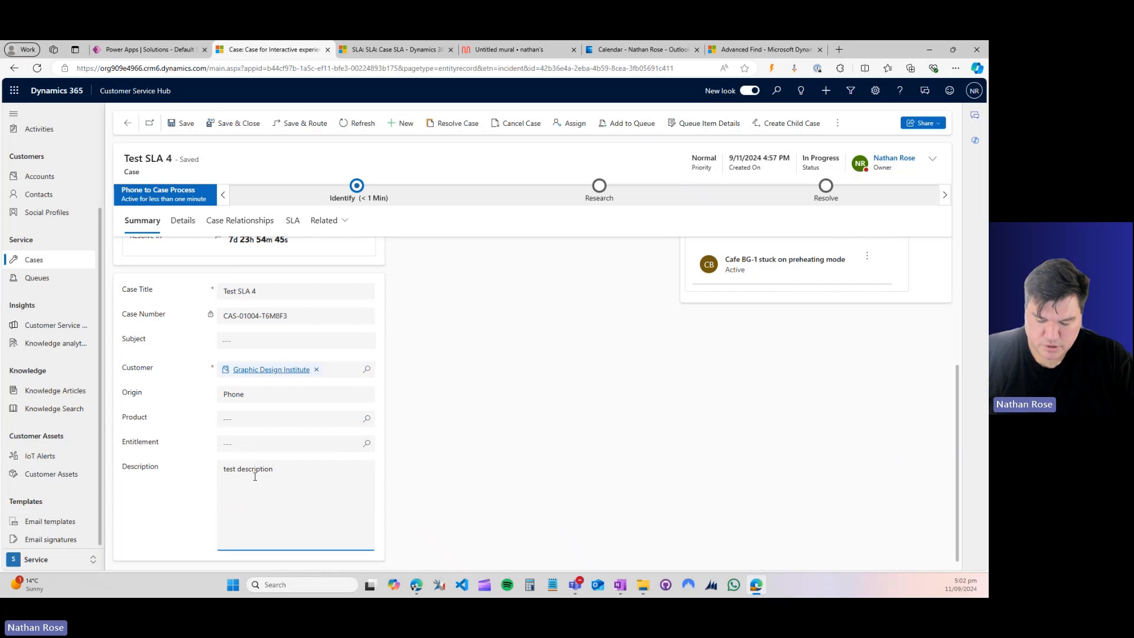
pyautogui.click(179, 123)
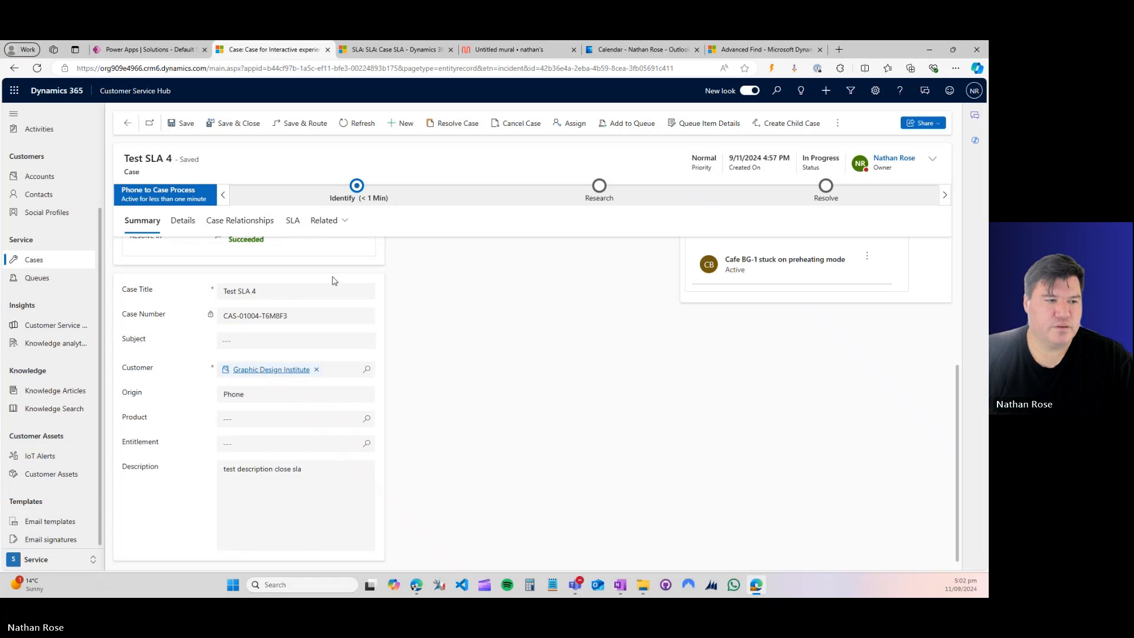
pyautogui.scroll(2, 334, 301)
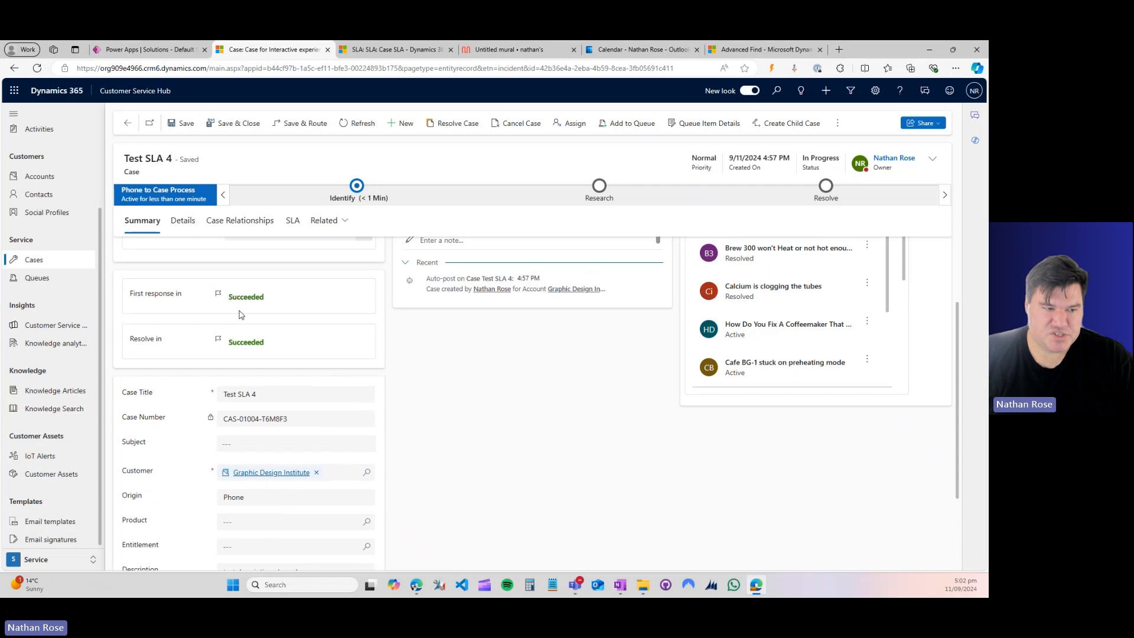